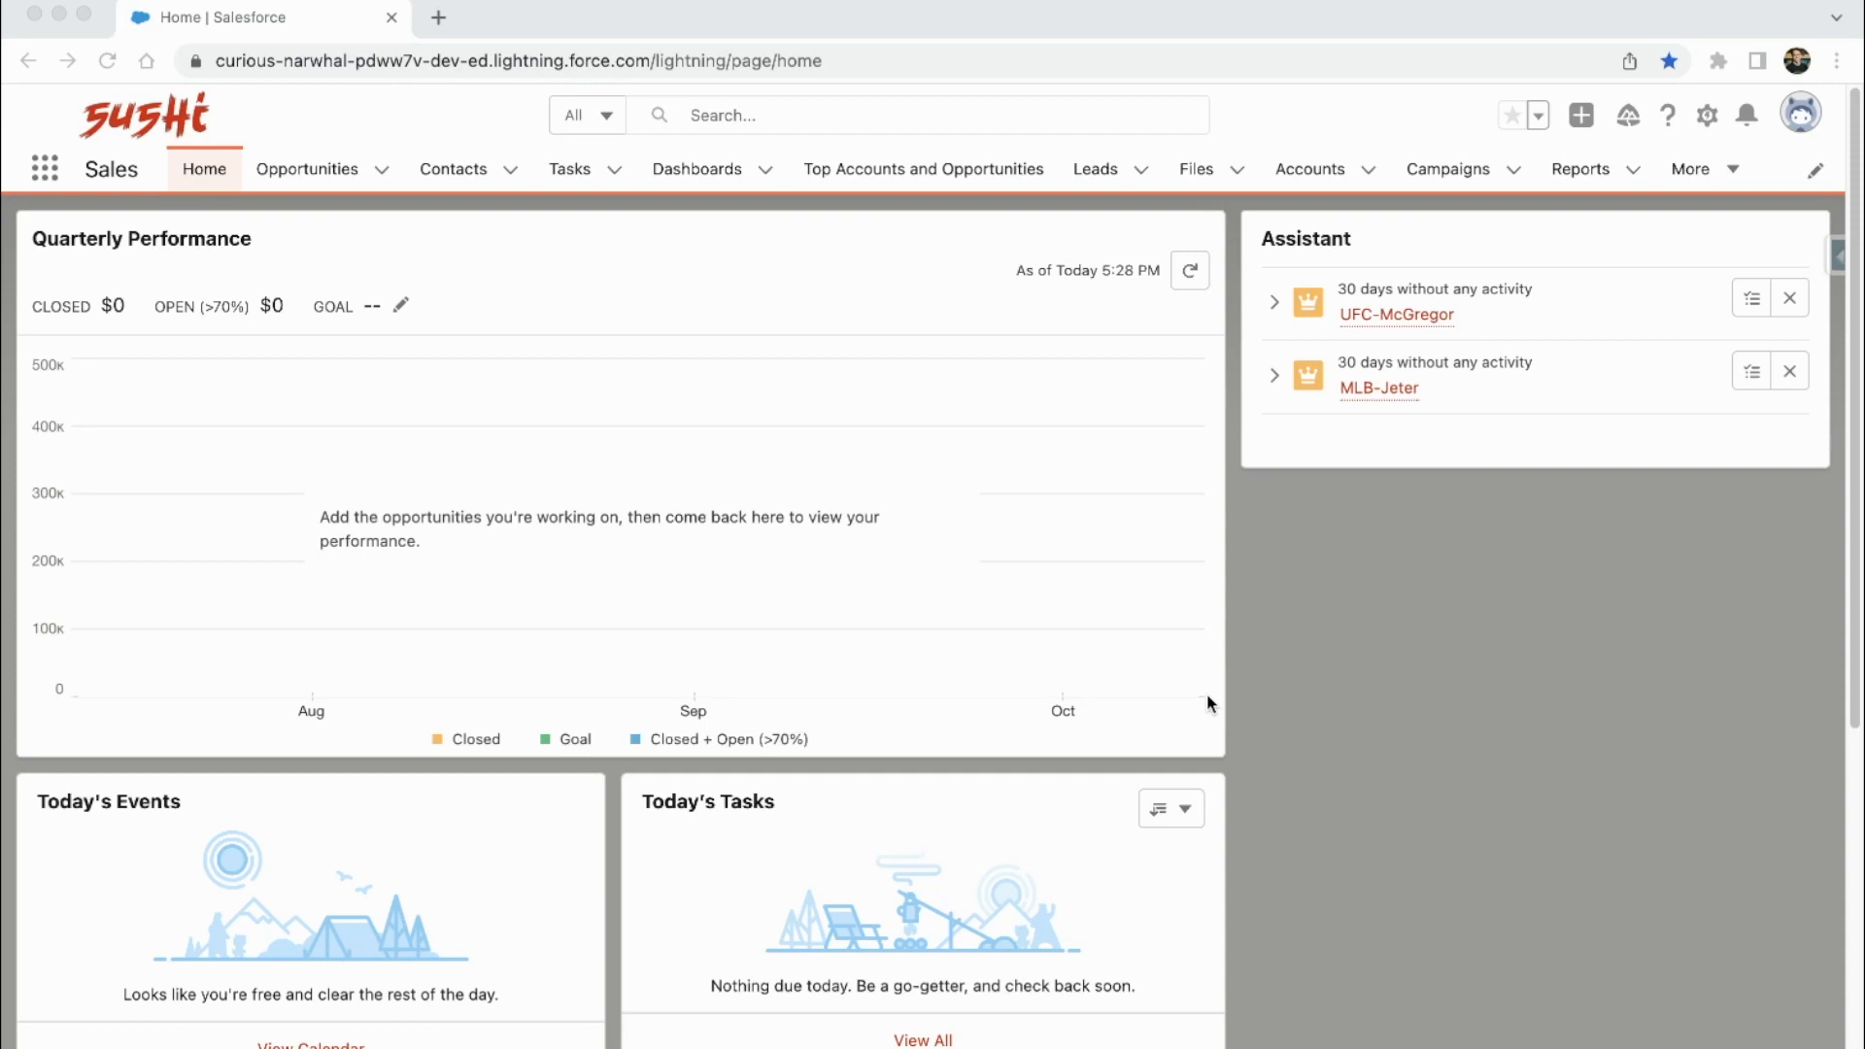
# - Open the contact record linked to Edge Communications and preview the details of its related case
pyautogui.click(463, 178)
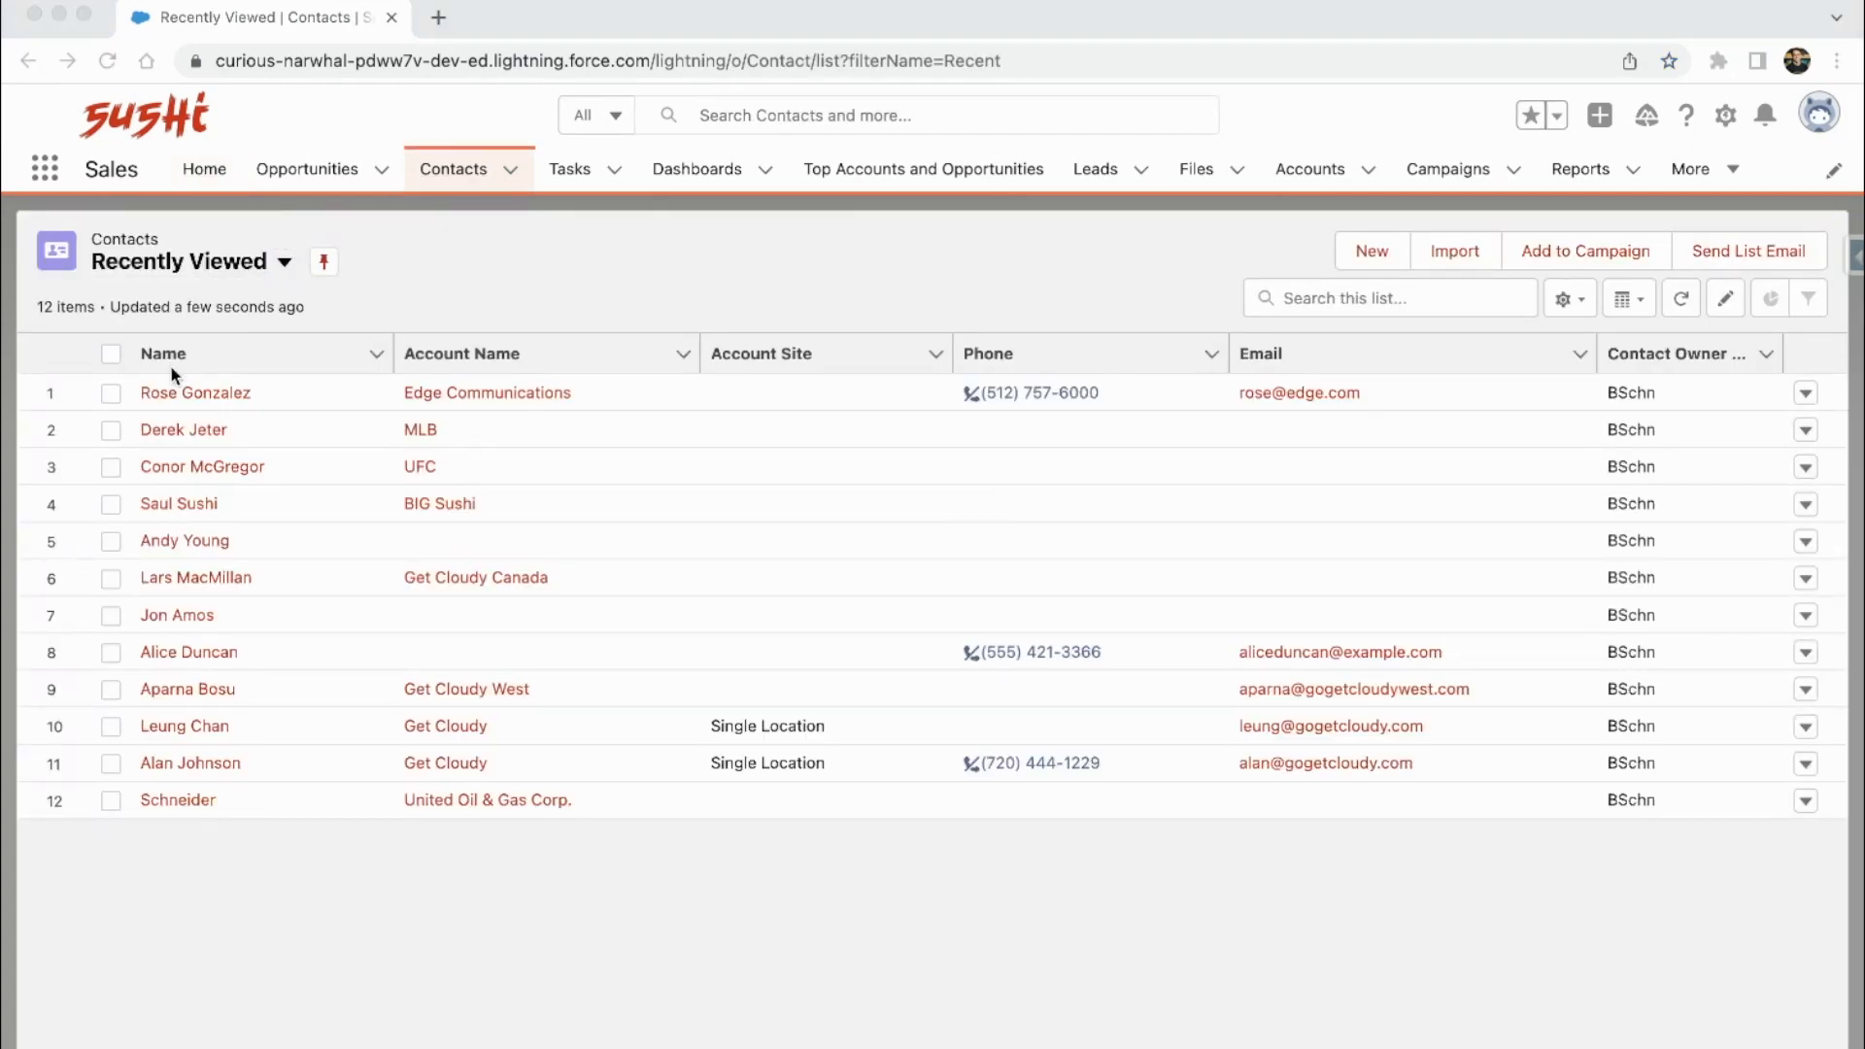
pyautogui.click(195, 392)
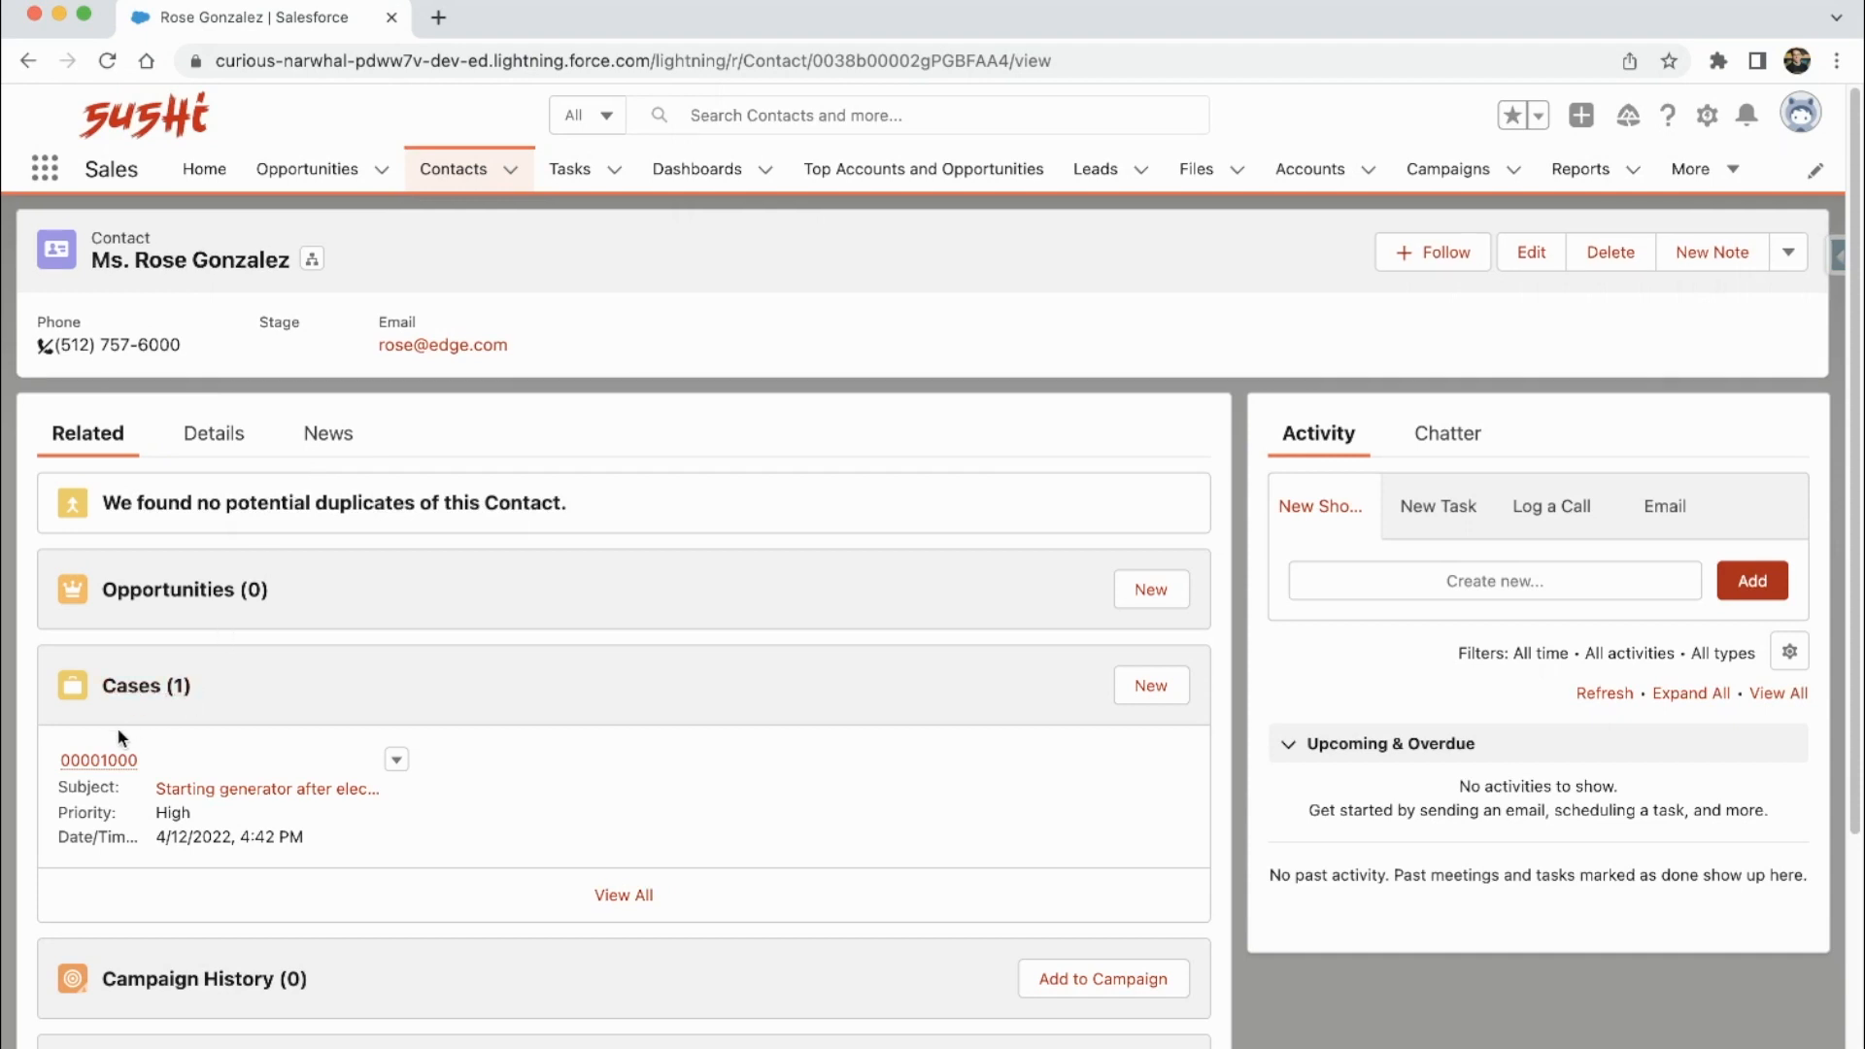
pyautogui.moveTo(114, 764)
# - Open the System Default compact layout of the Case object in Setup's Object Manager
pyautogui.click(1707, 115)
pyautogui.click(1646, 179)
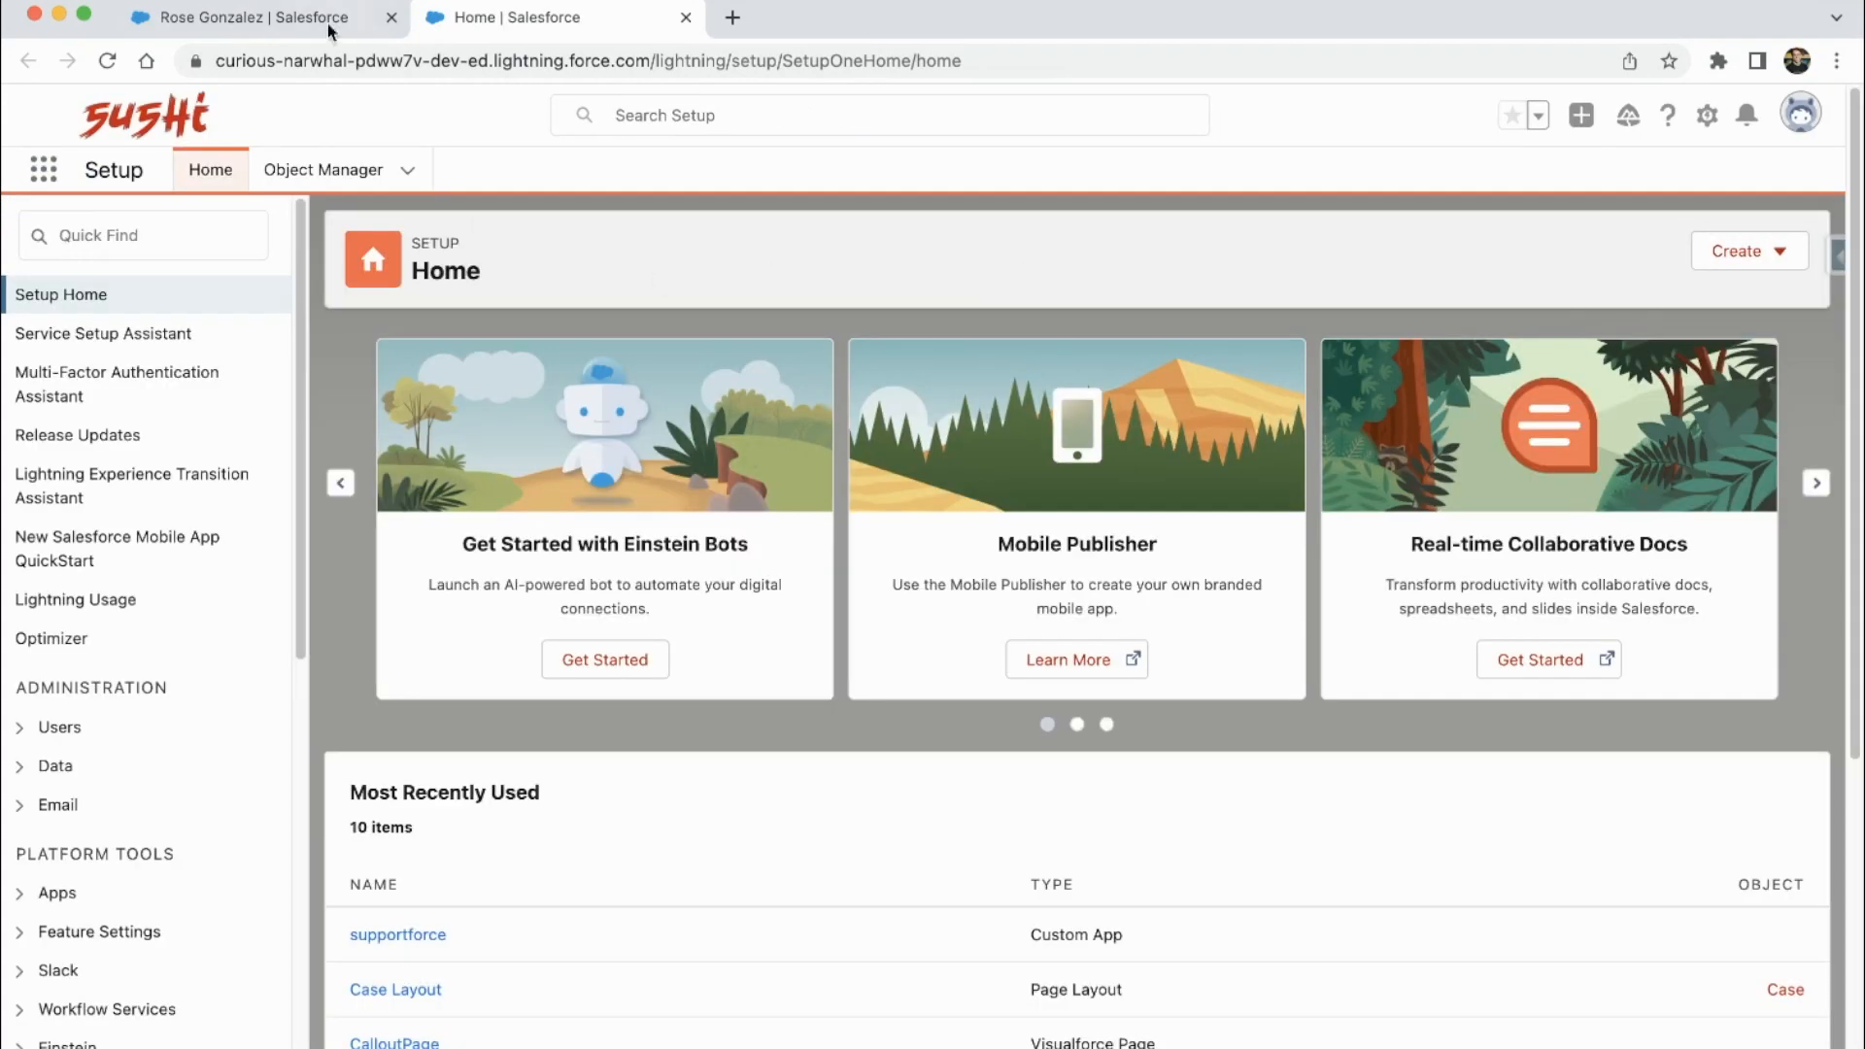
pyautogui.click(321, 172)
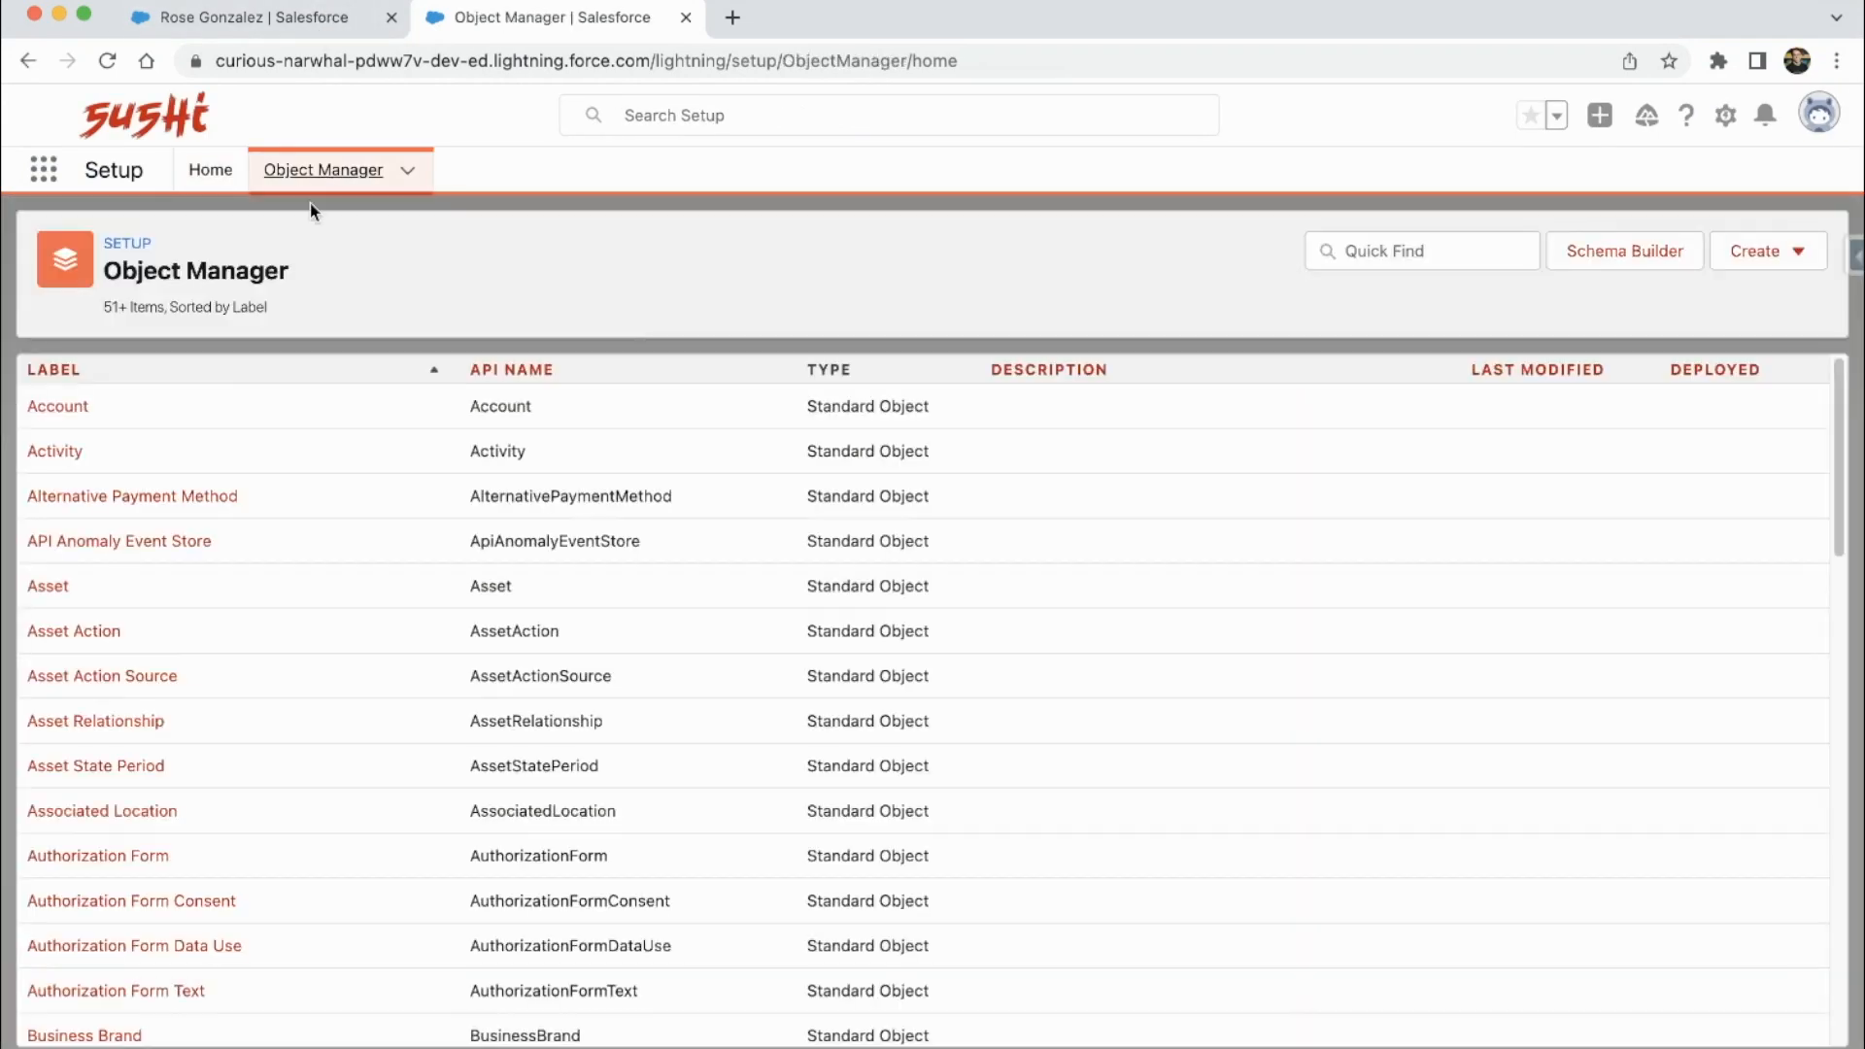
pyautogui.scroll(-6, 113, 748)
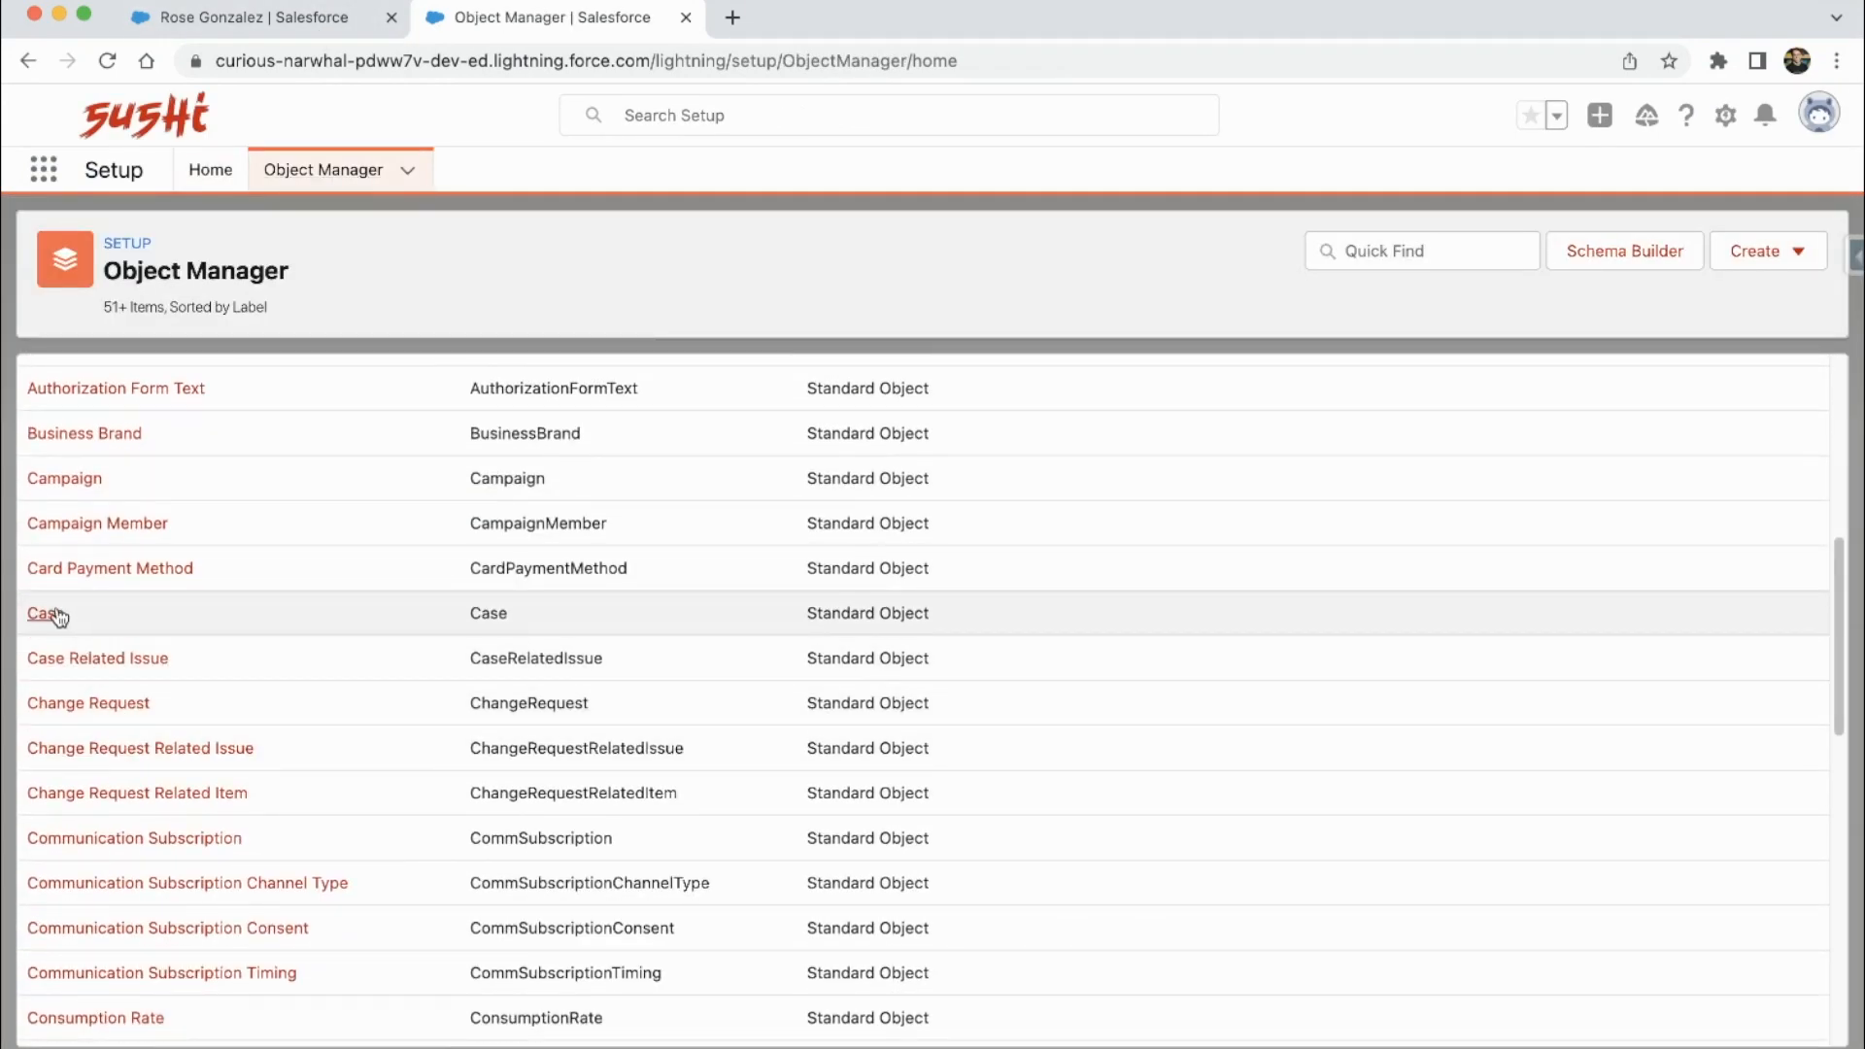
pyautogui.click(55, 612)
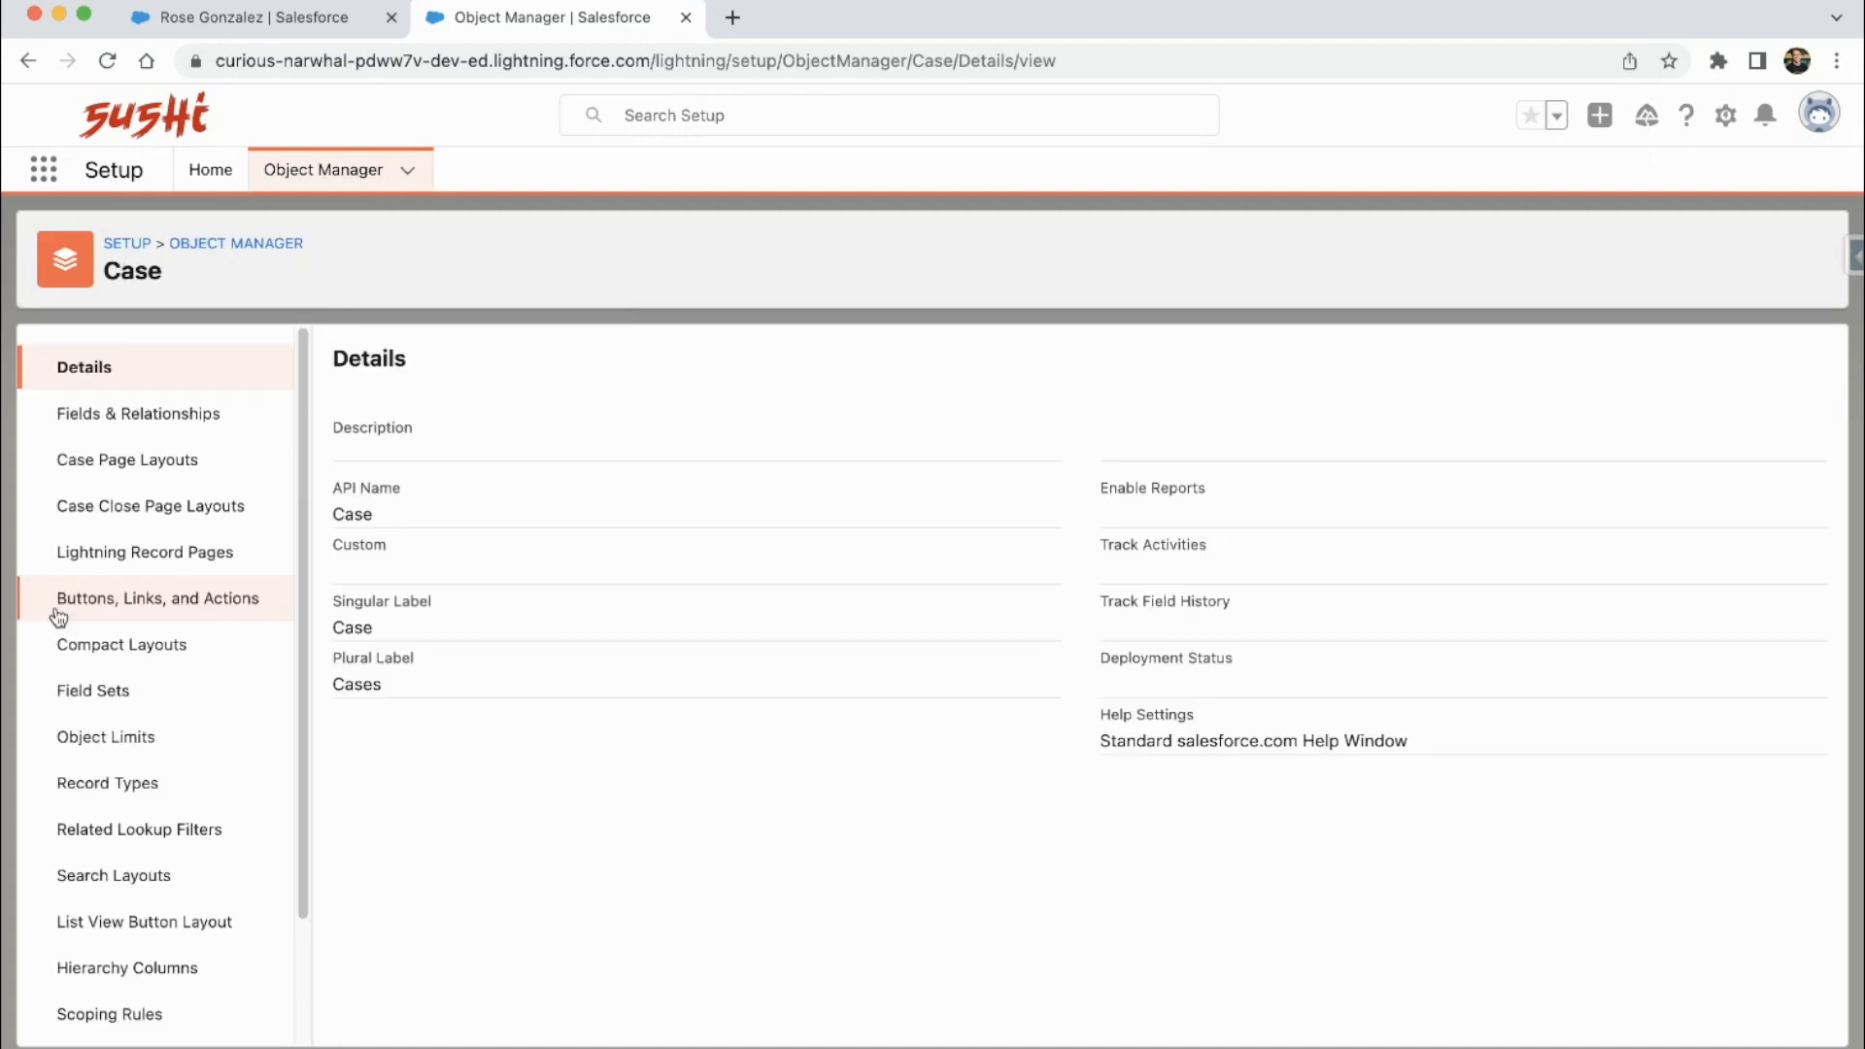
pyautogui.click(184, 651)
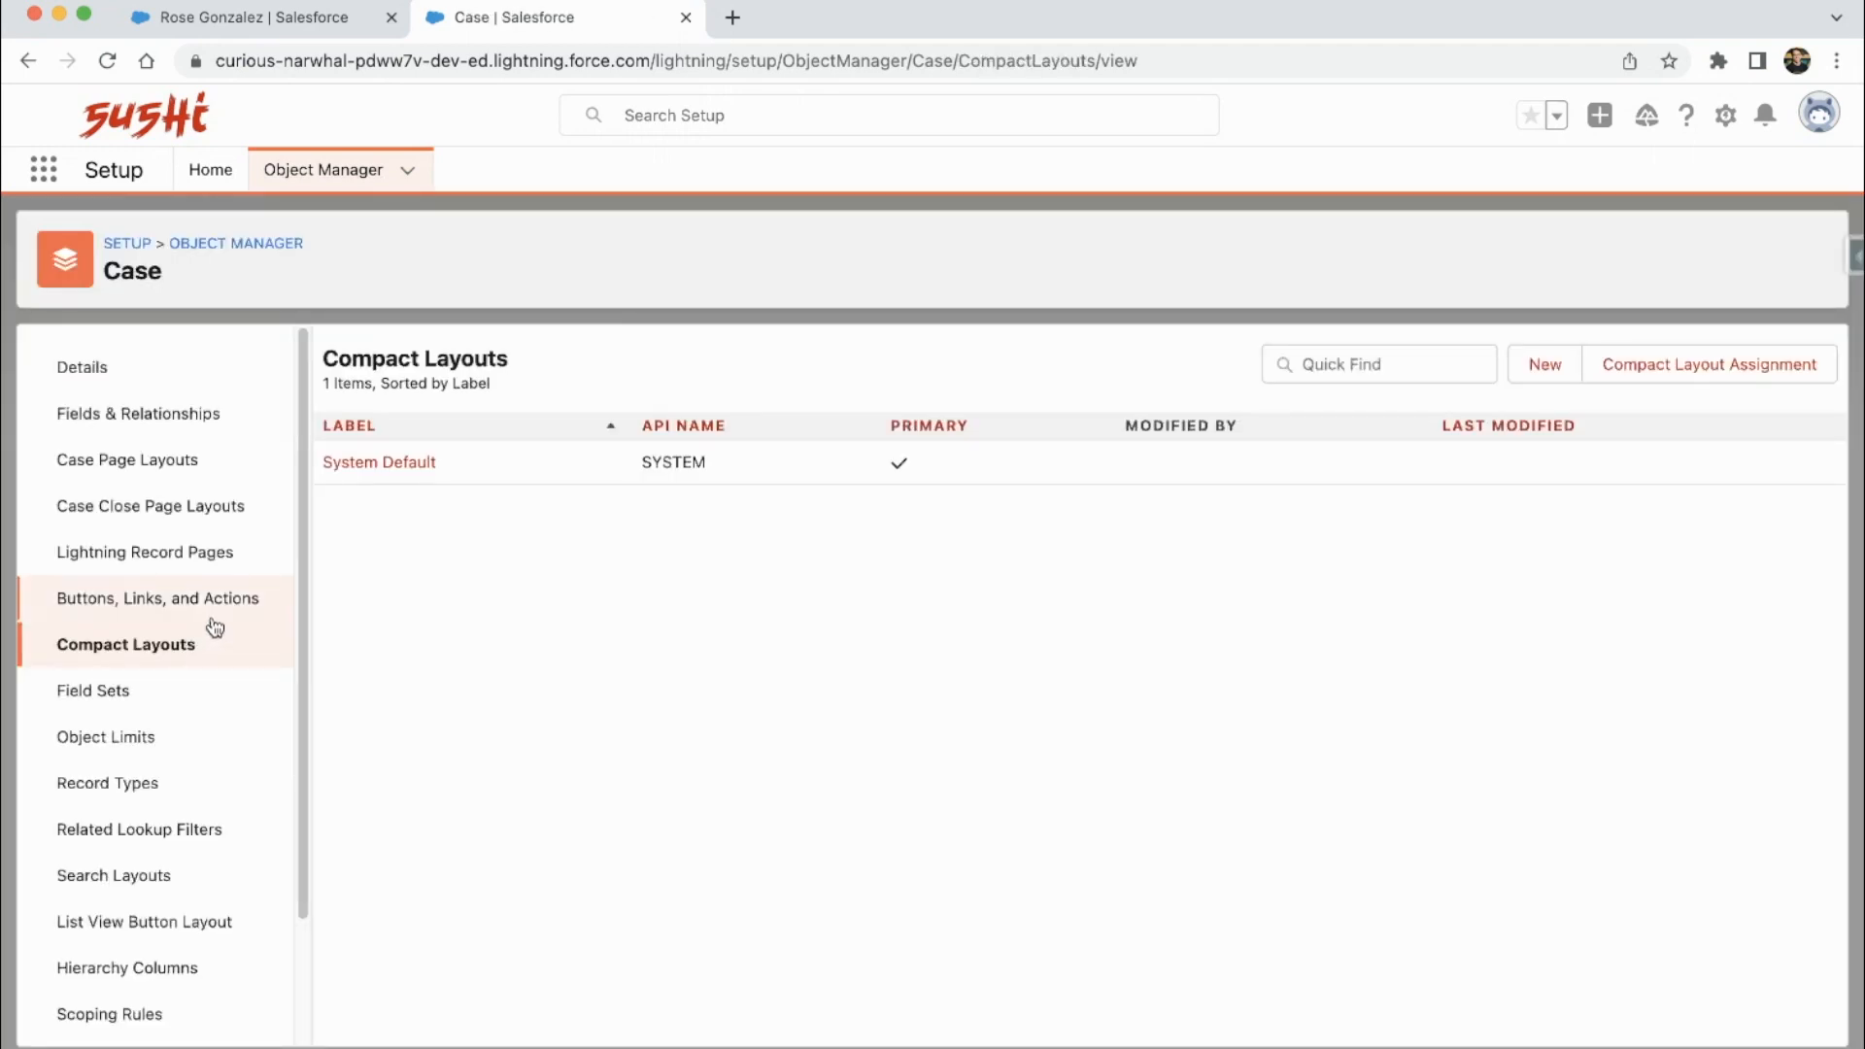
pyautogui.click(416, 463)
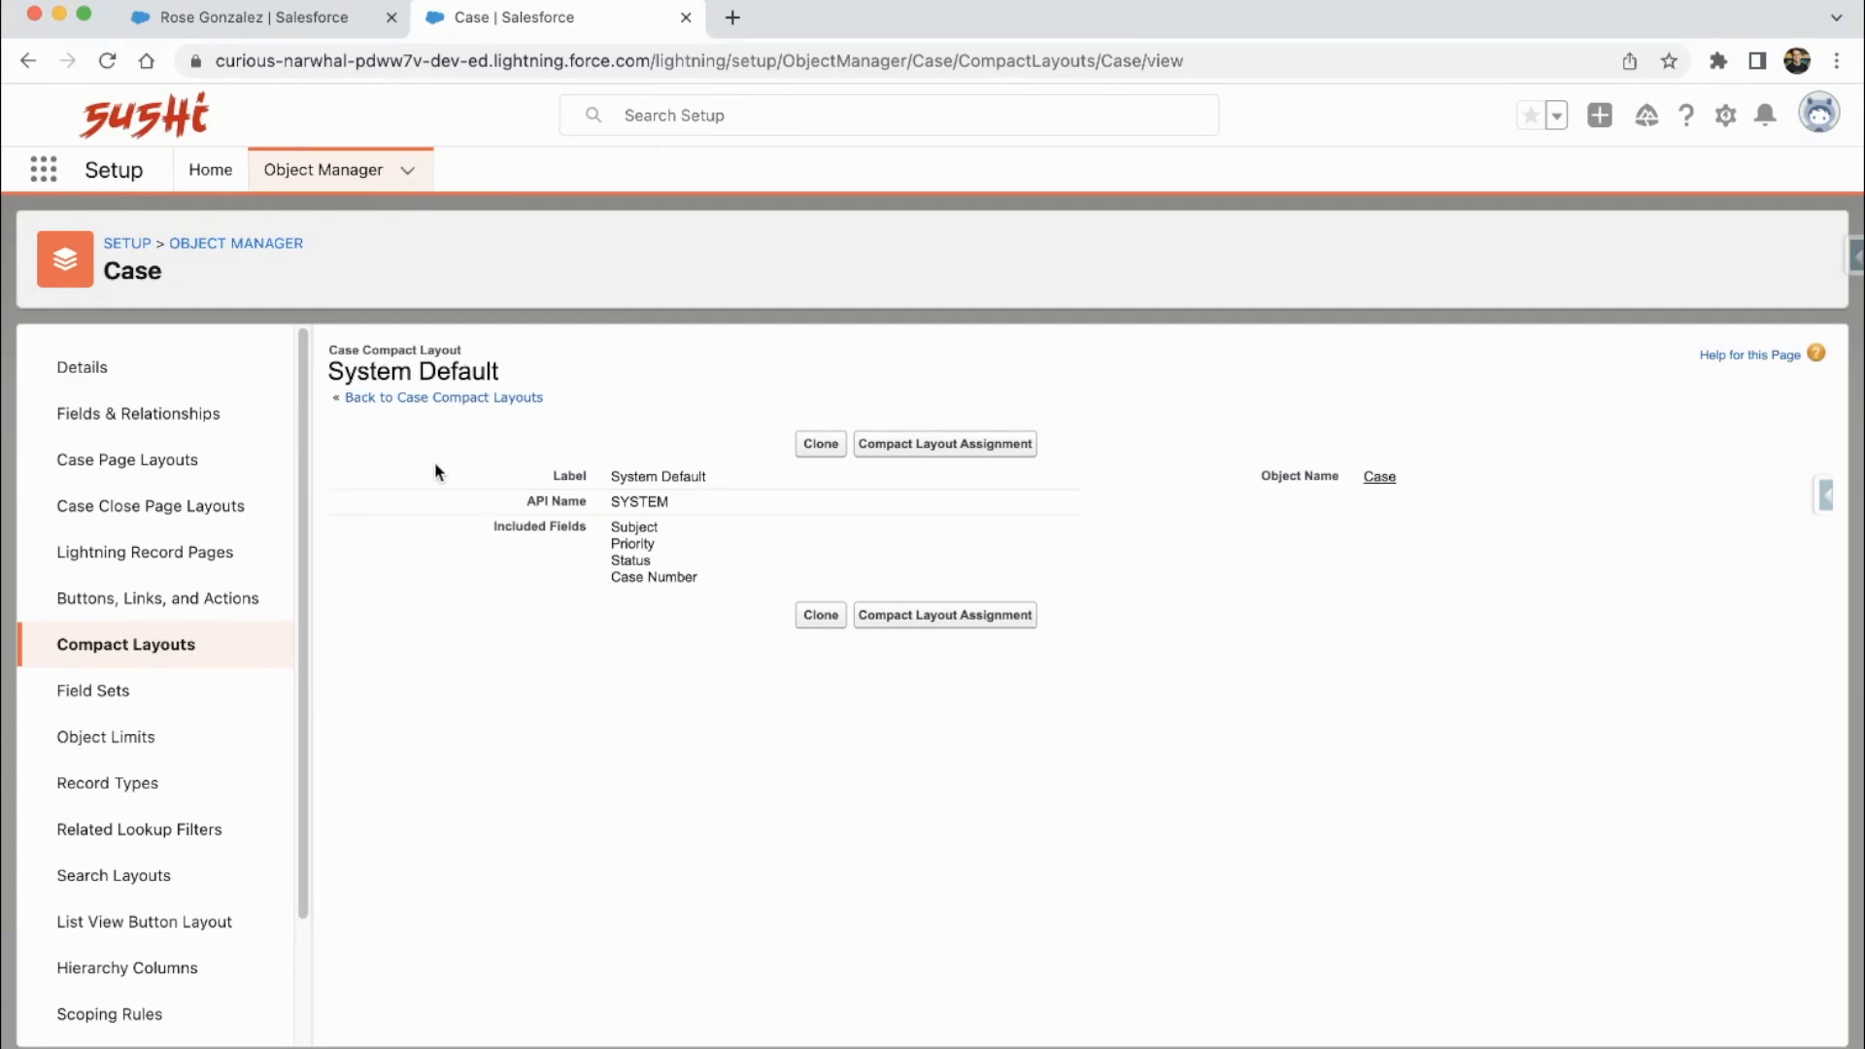
# - Clone the System Default case compact layout and set the label and name of the copy to Custom
pyautogui.click(821, 445)
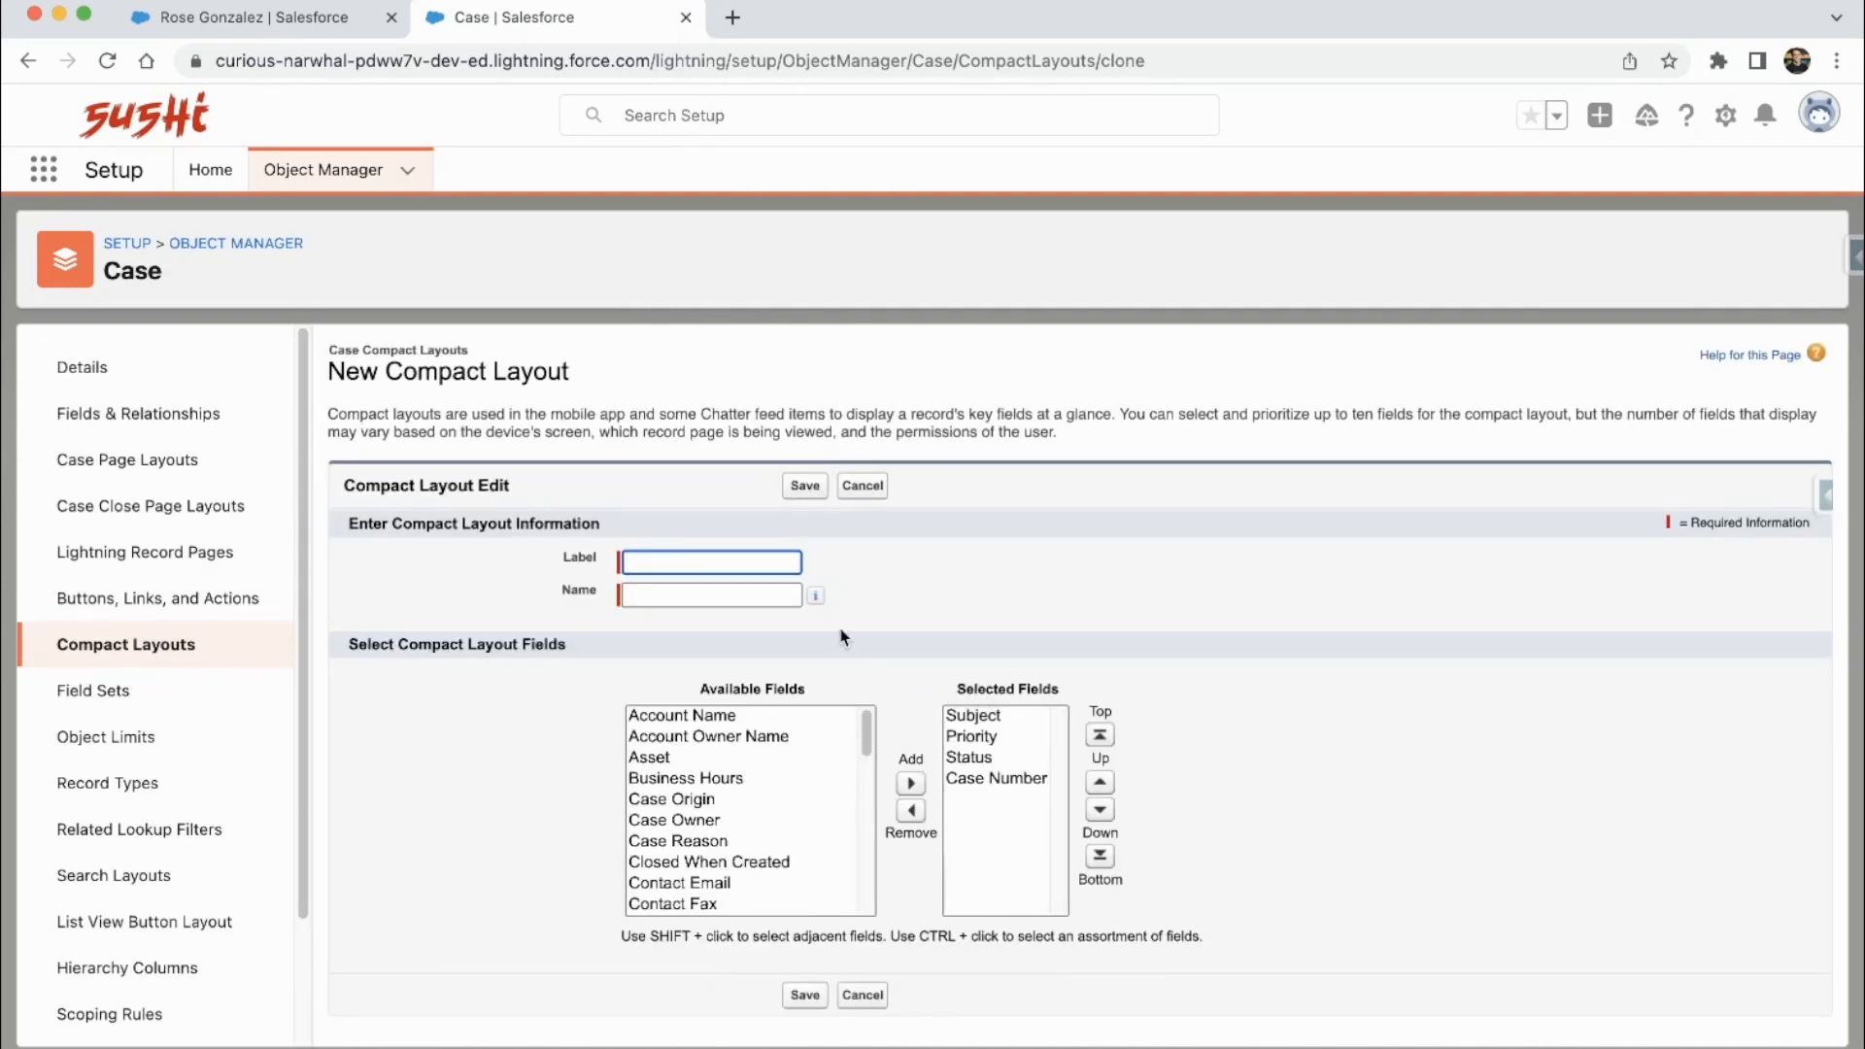
pyautogui.write('Custom')
pyautogui.press('Tab')
pyautogui.press('Tab')
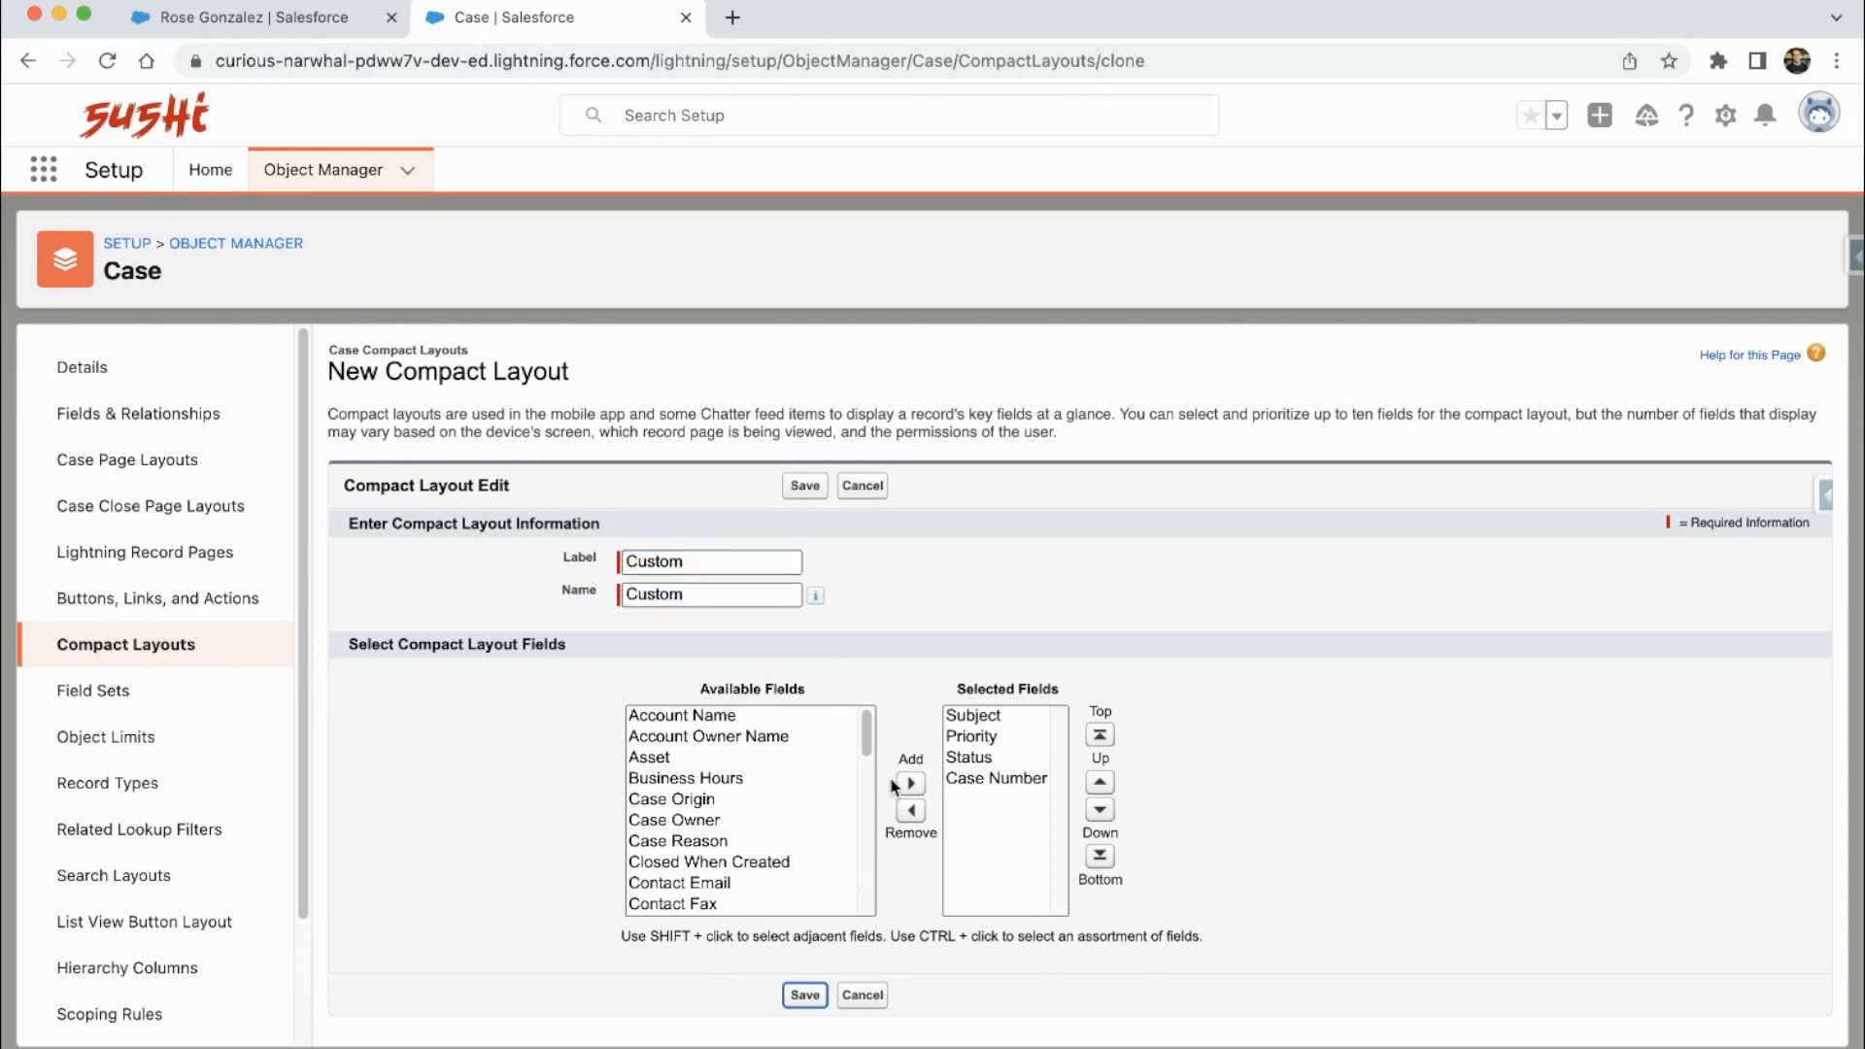
# - Add the Account Name field to the selected fields of the Custom compact layout
pyautogui.click(739, 717)
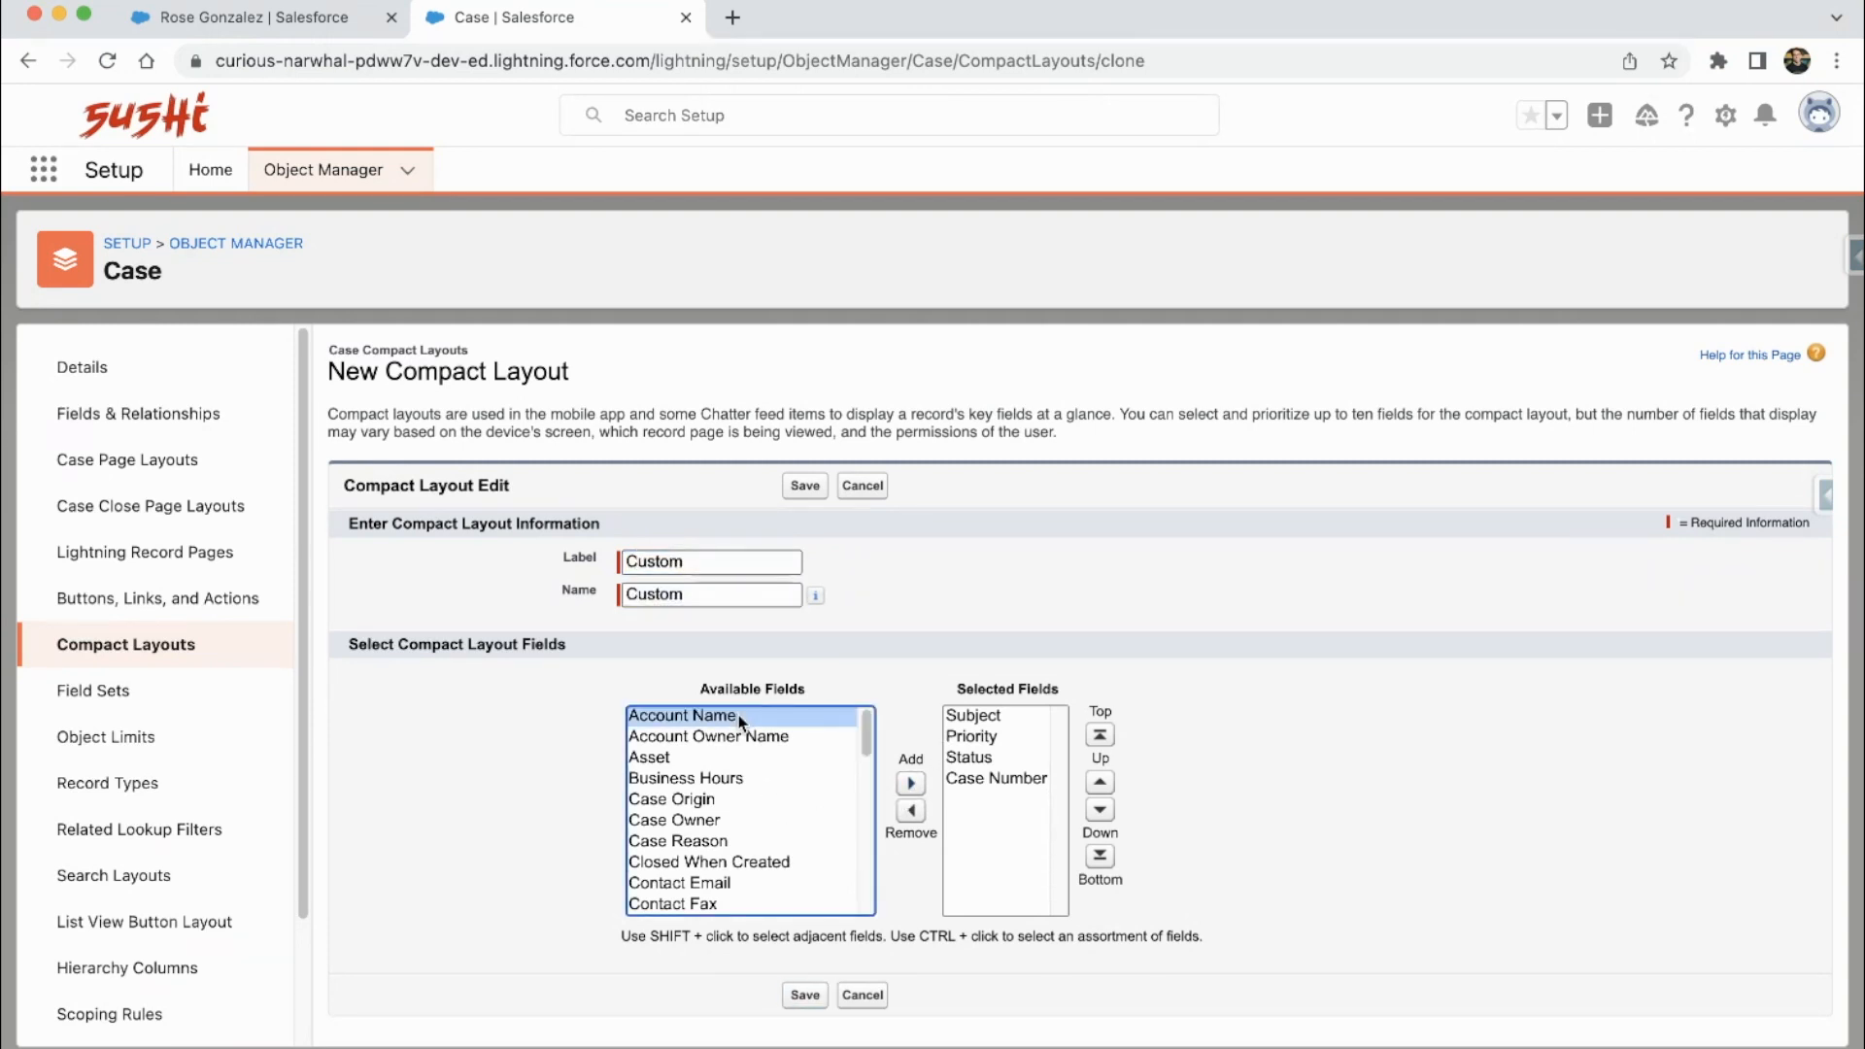
pyautogui.click(910, 783)
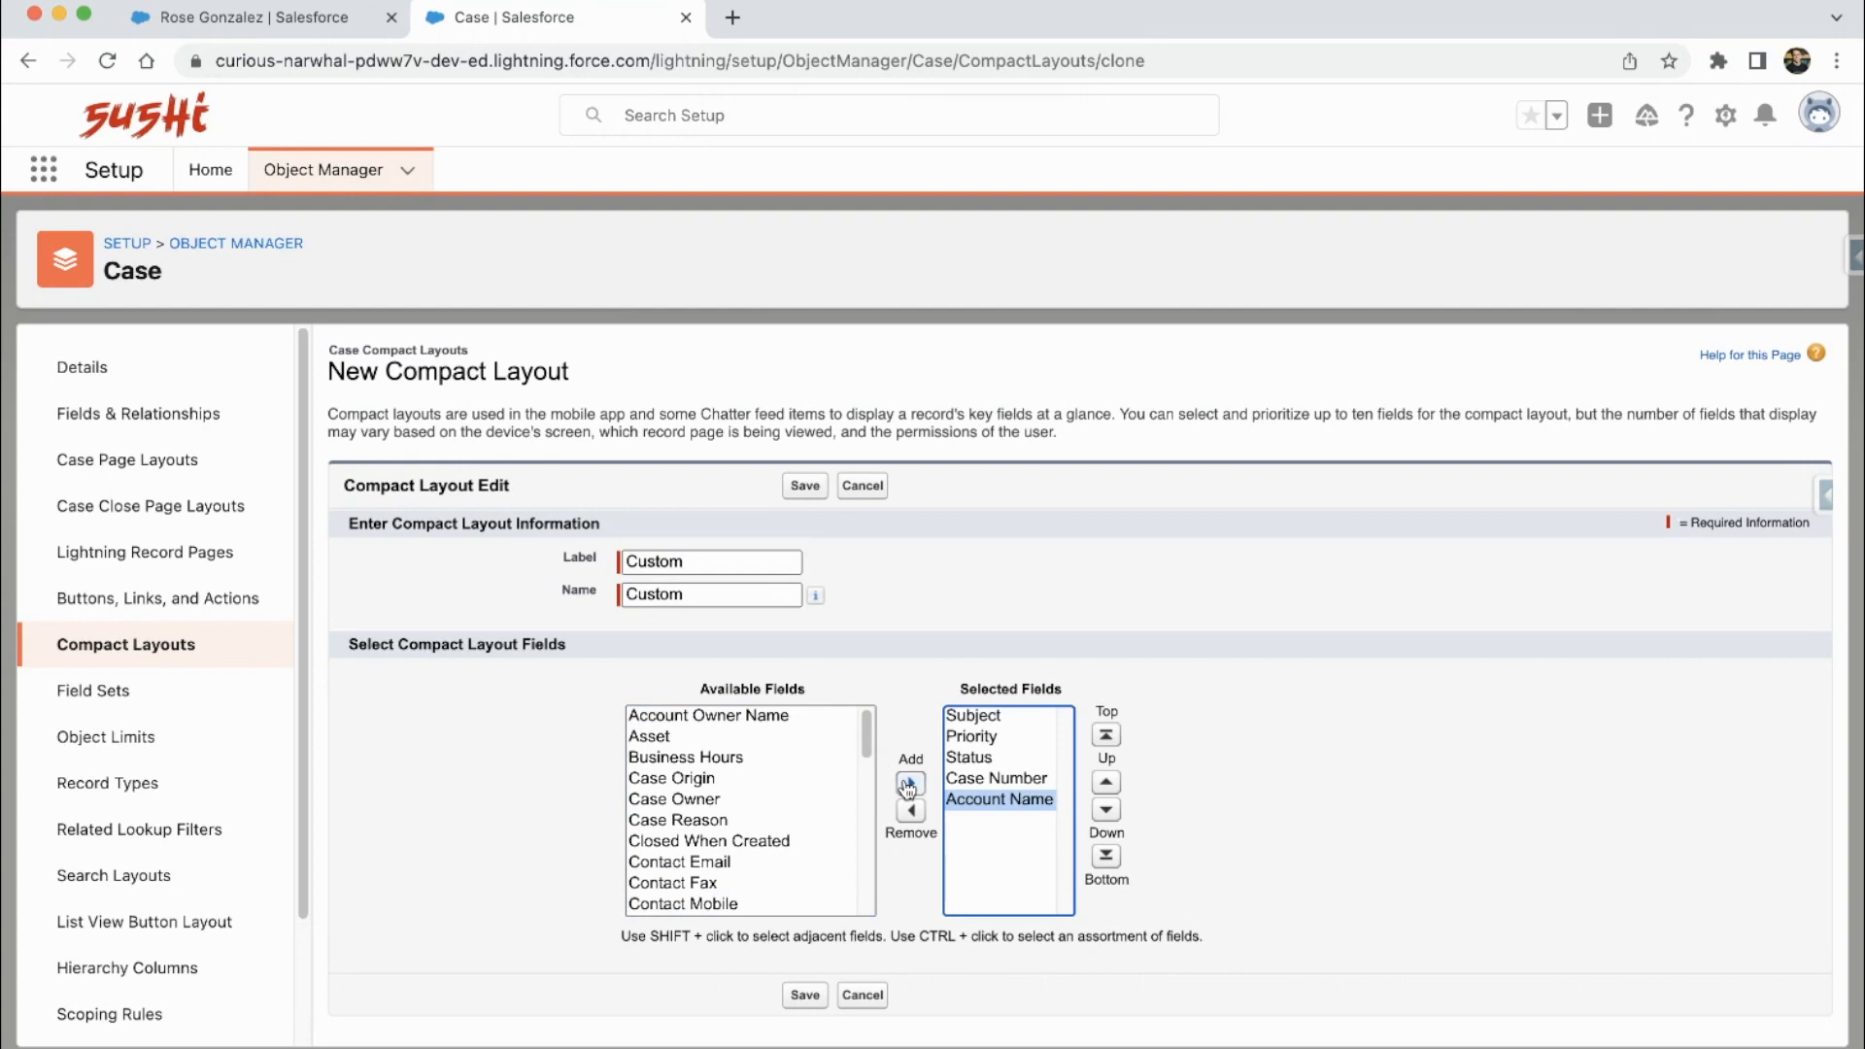
pyautogui.click(1208, 802)
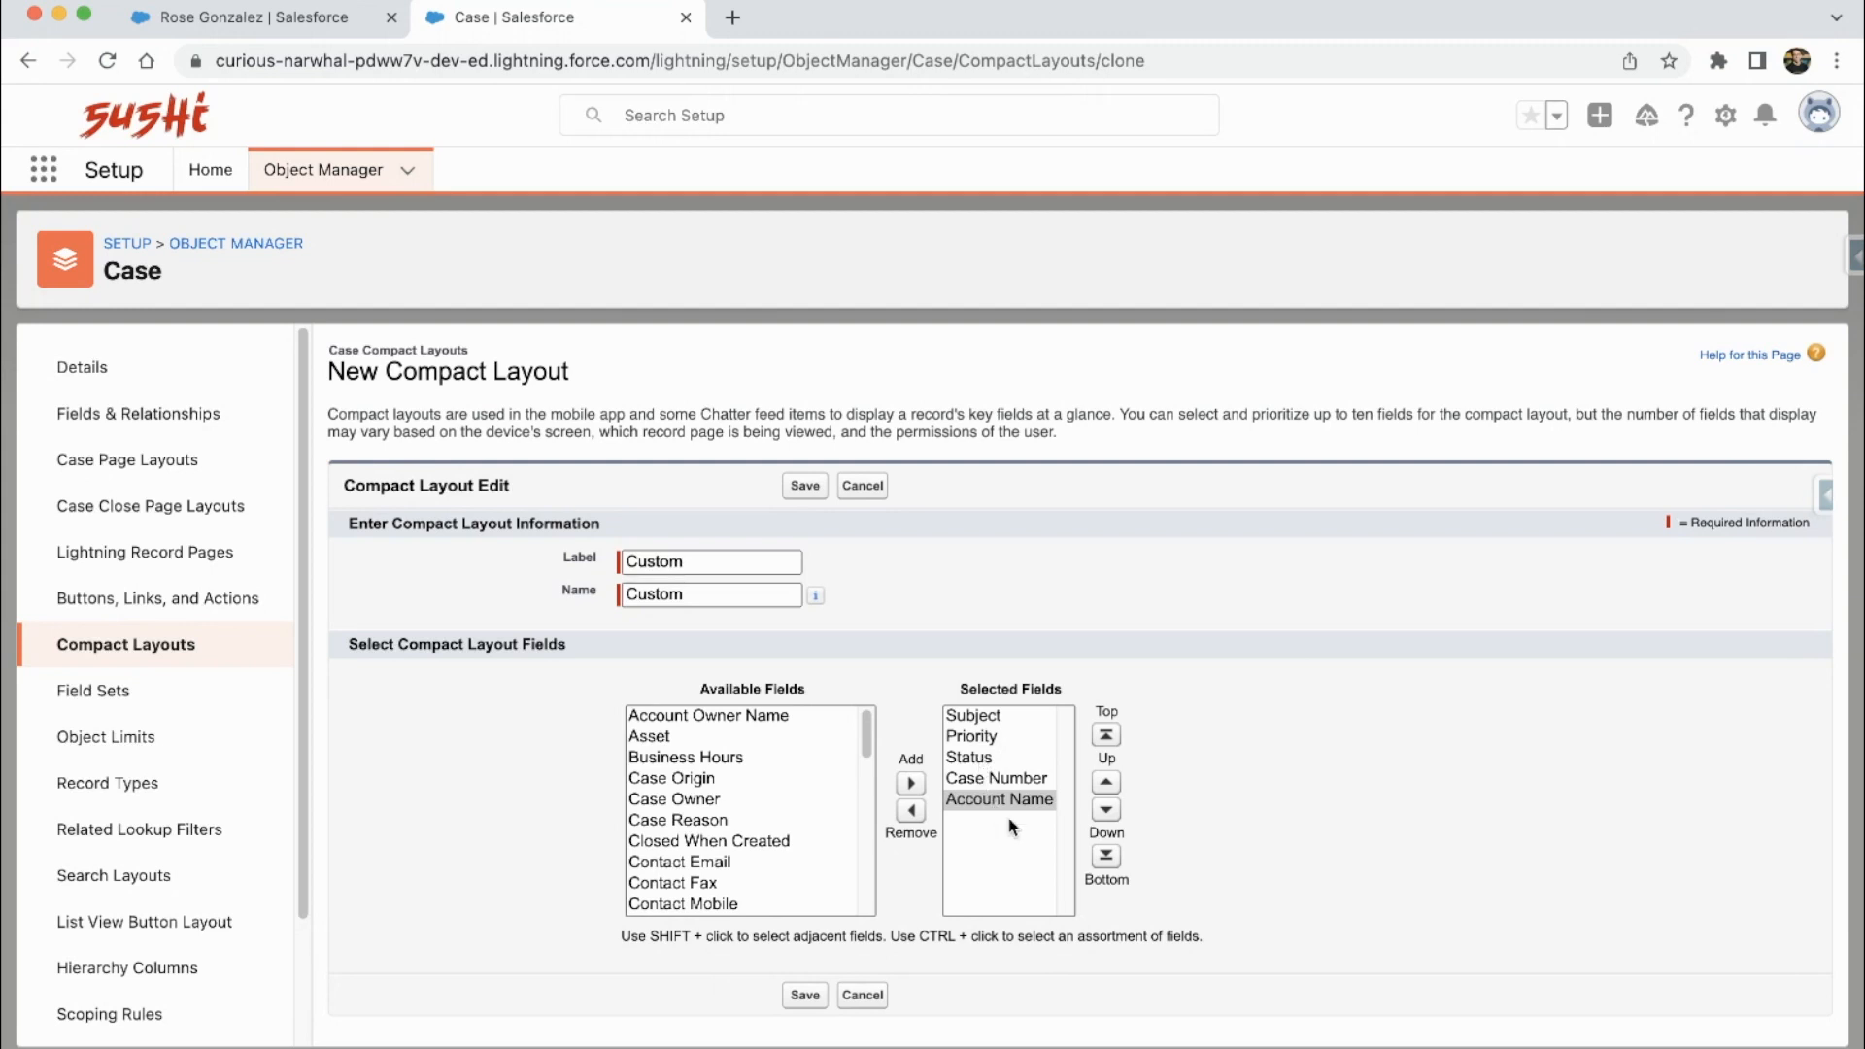
# - Review the order of the compact layout's selected fields, from Subject through Account Name
pyautogui.click(979, 718)
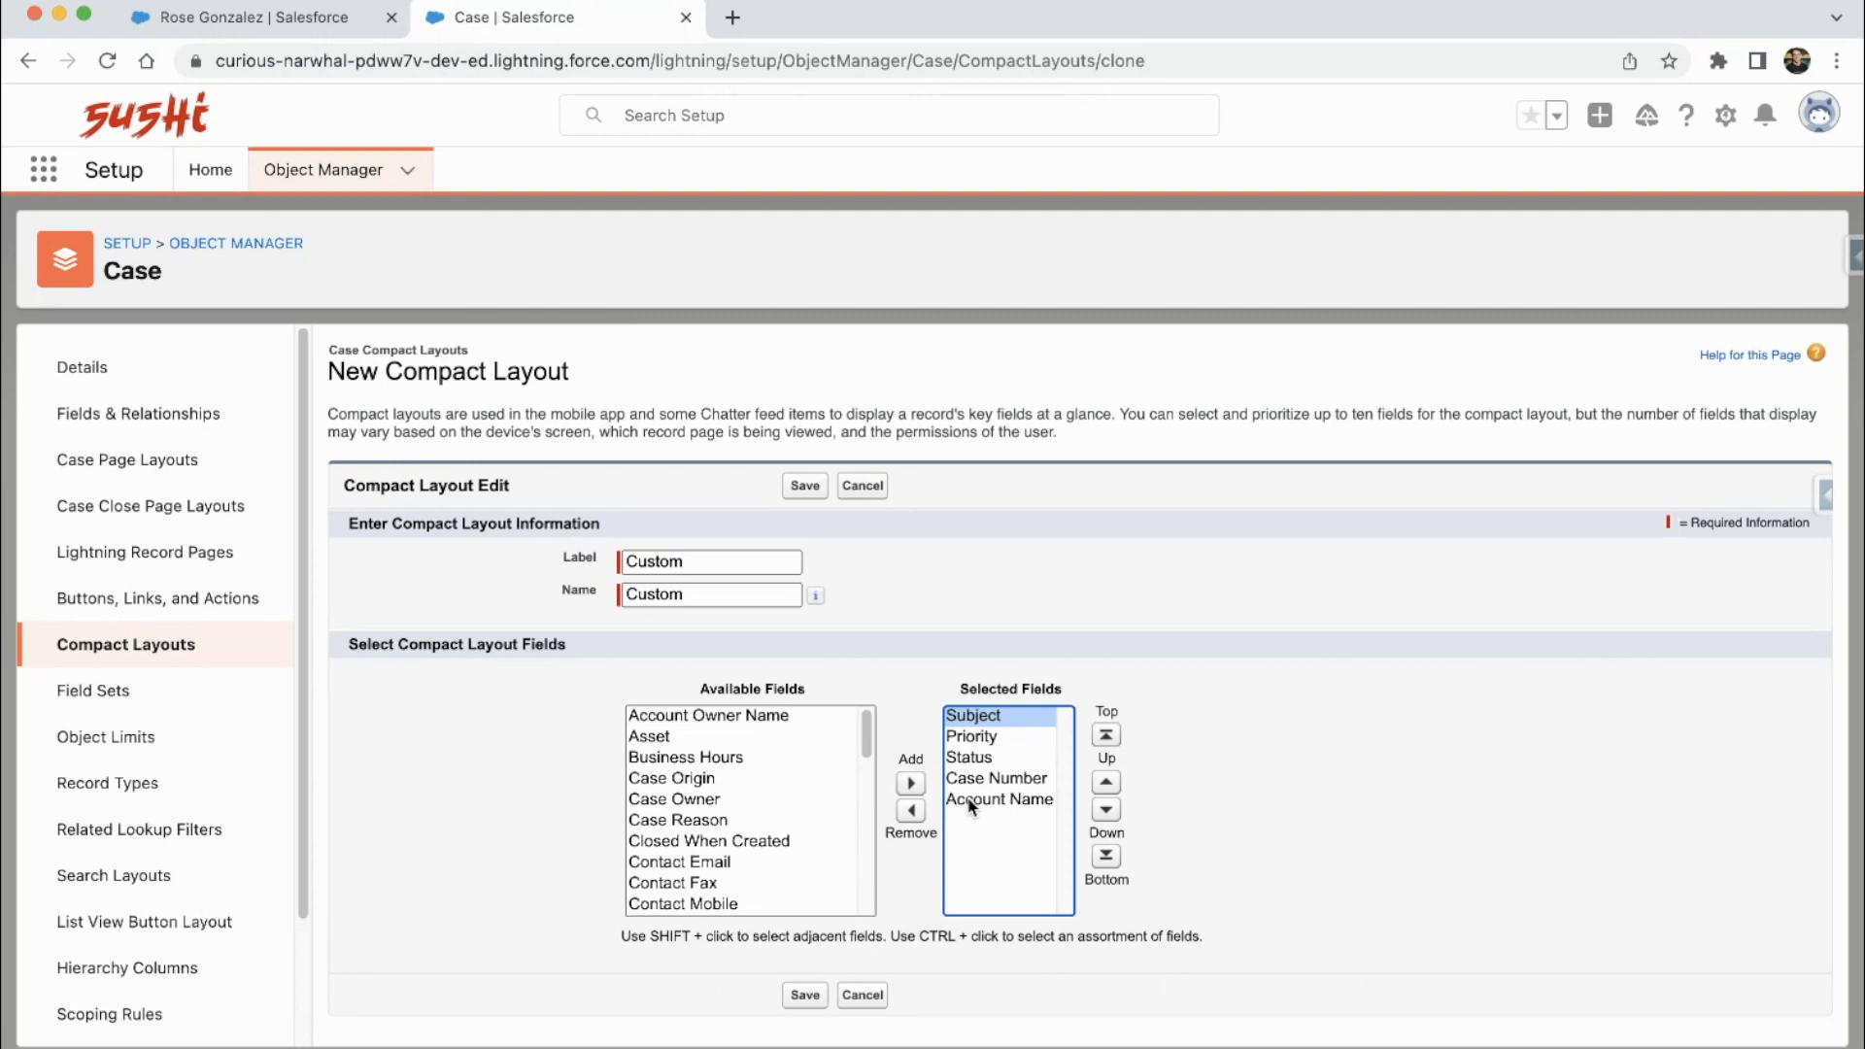
pyautogui.click(979, 738)
pyautogui.click(979, 758)
pyautogui.click(979, 779)
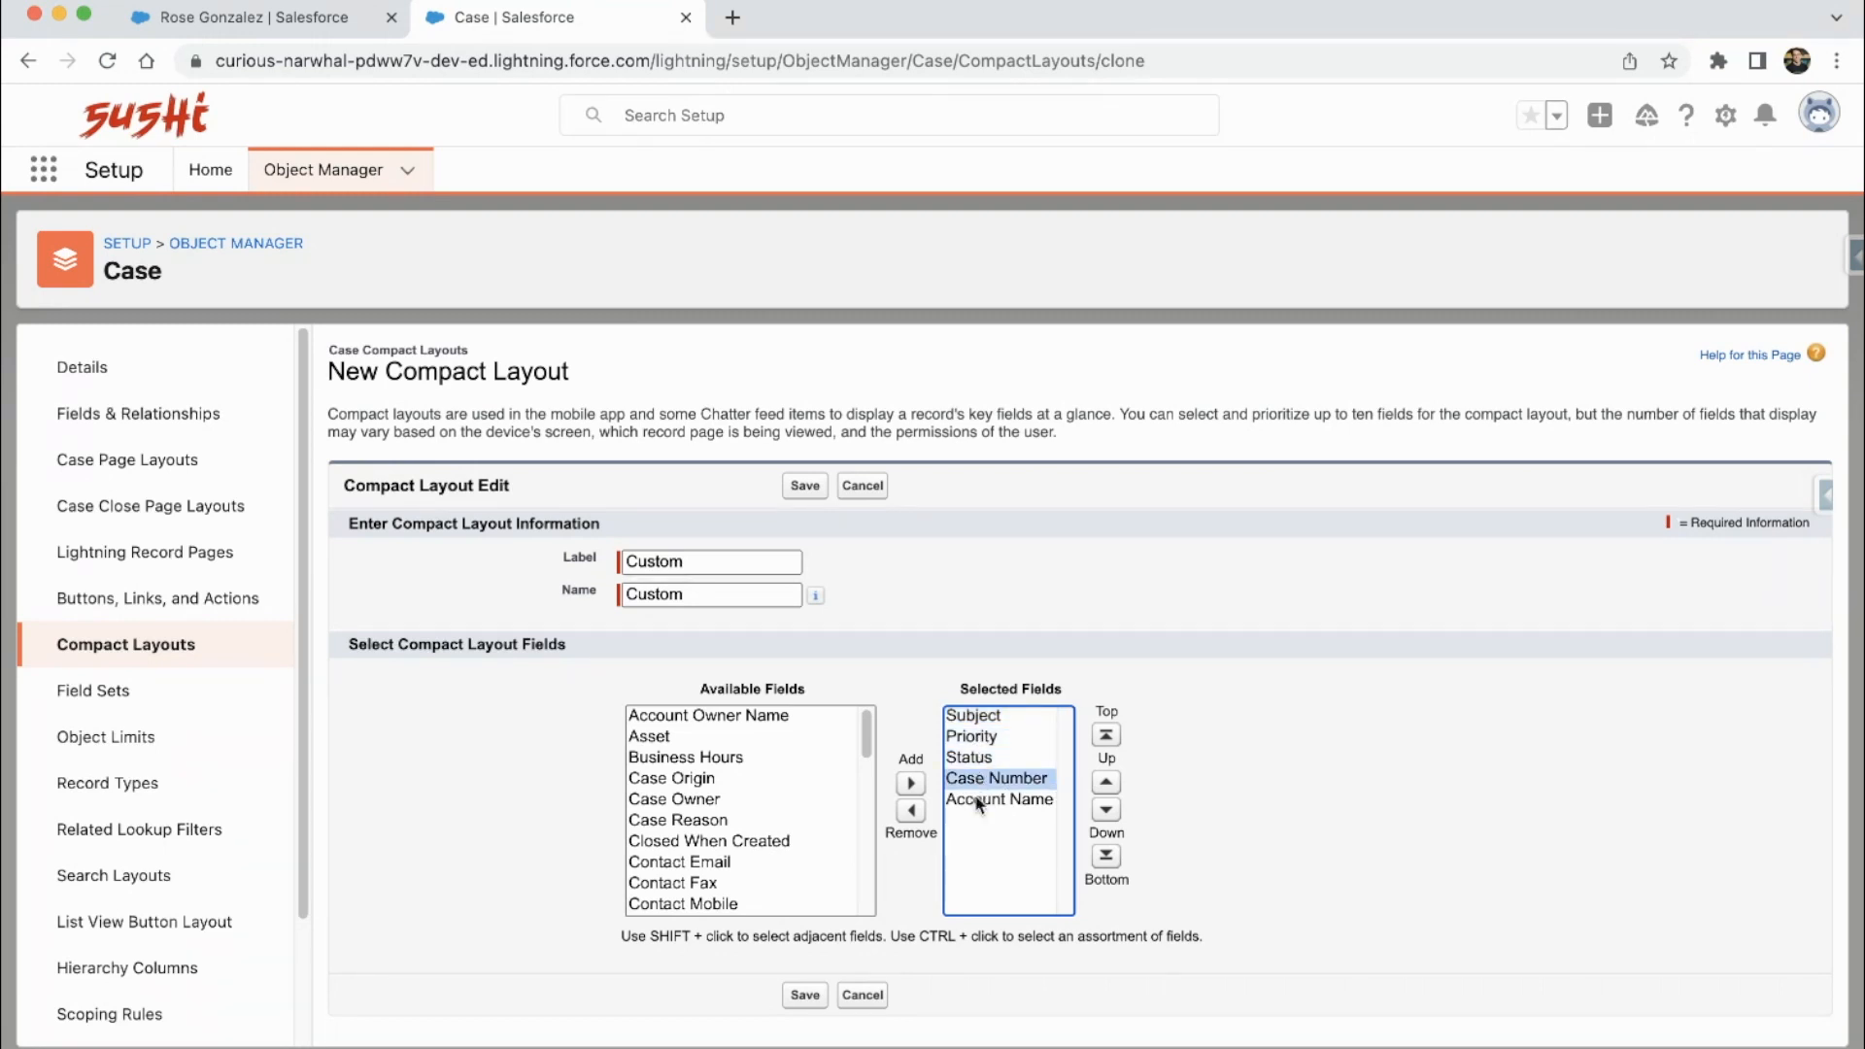
pyautogui.click(979, 804)
pyautogui.click(989, 713)
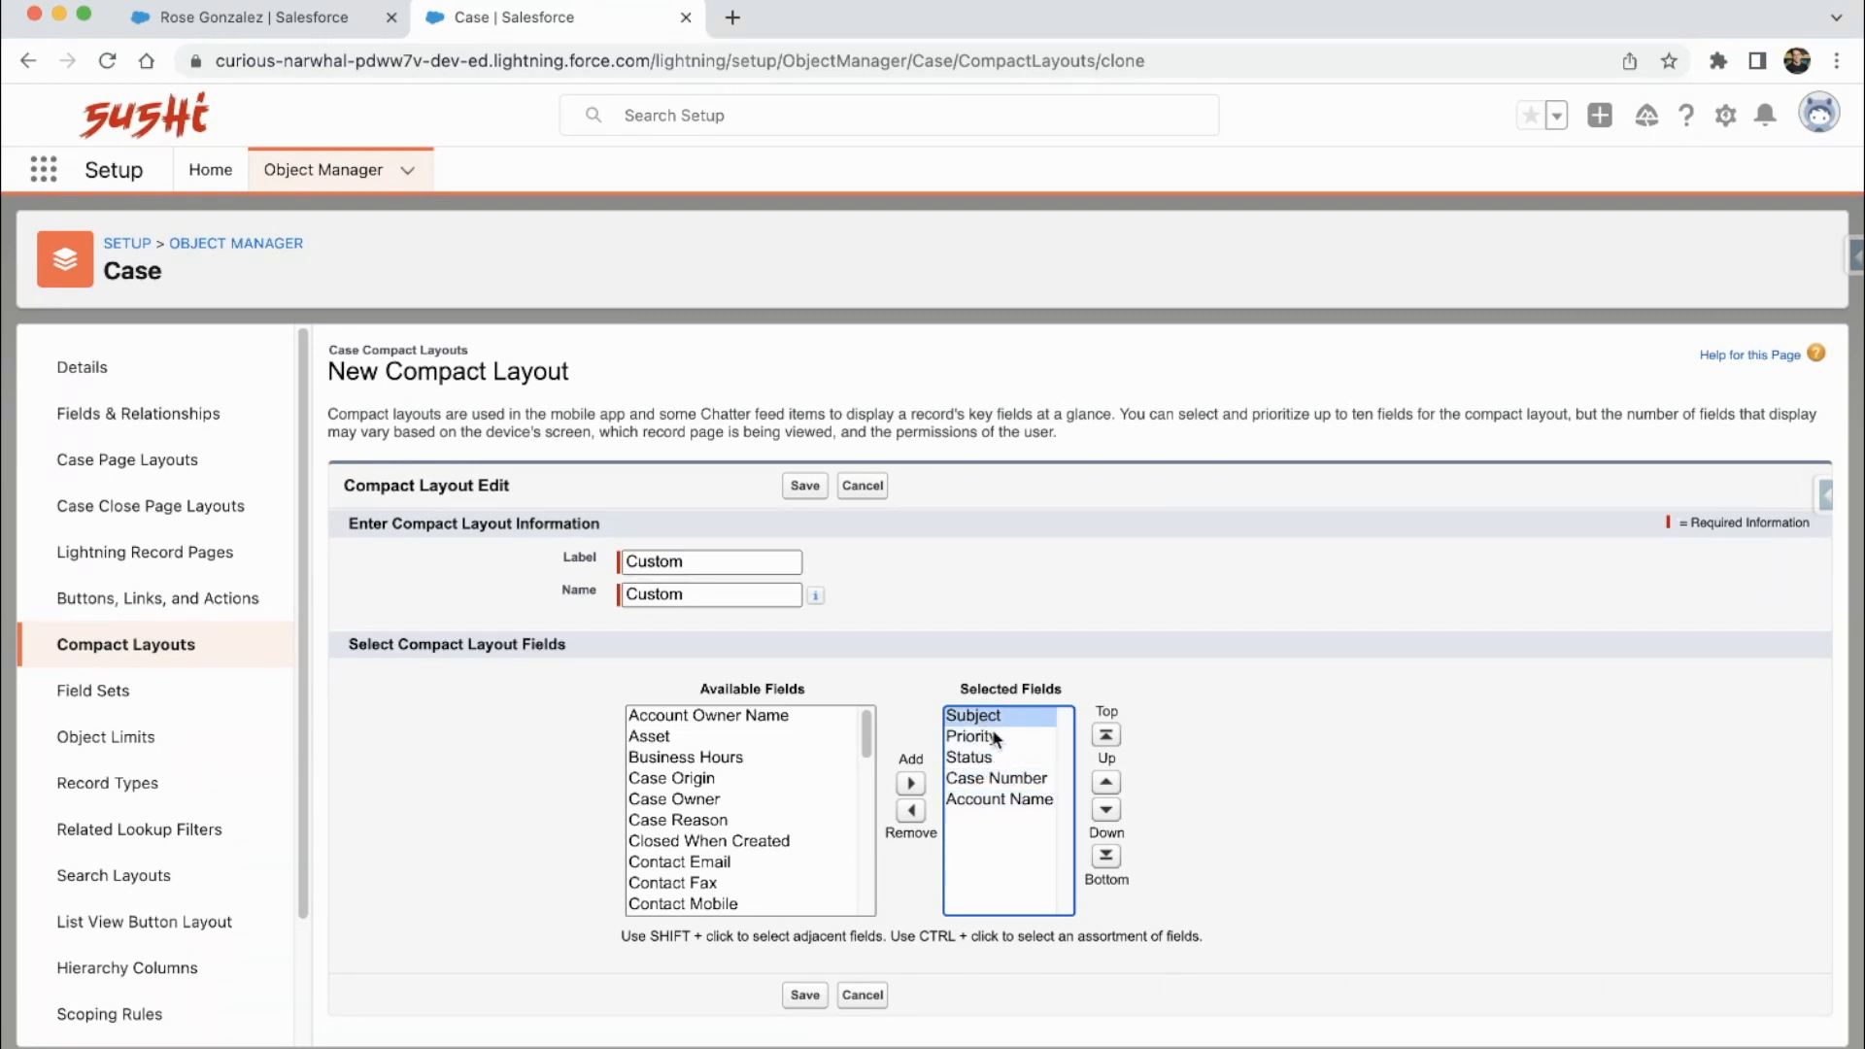
pyautogui.click(993, 738)
pyautogui.click(993, 758)
pyautogui.click(992, 779)
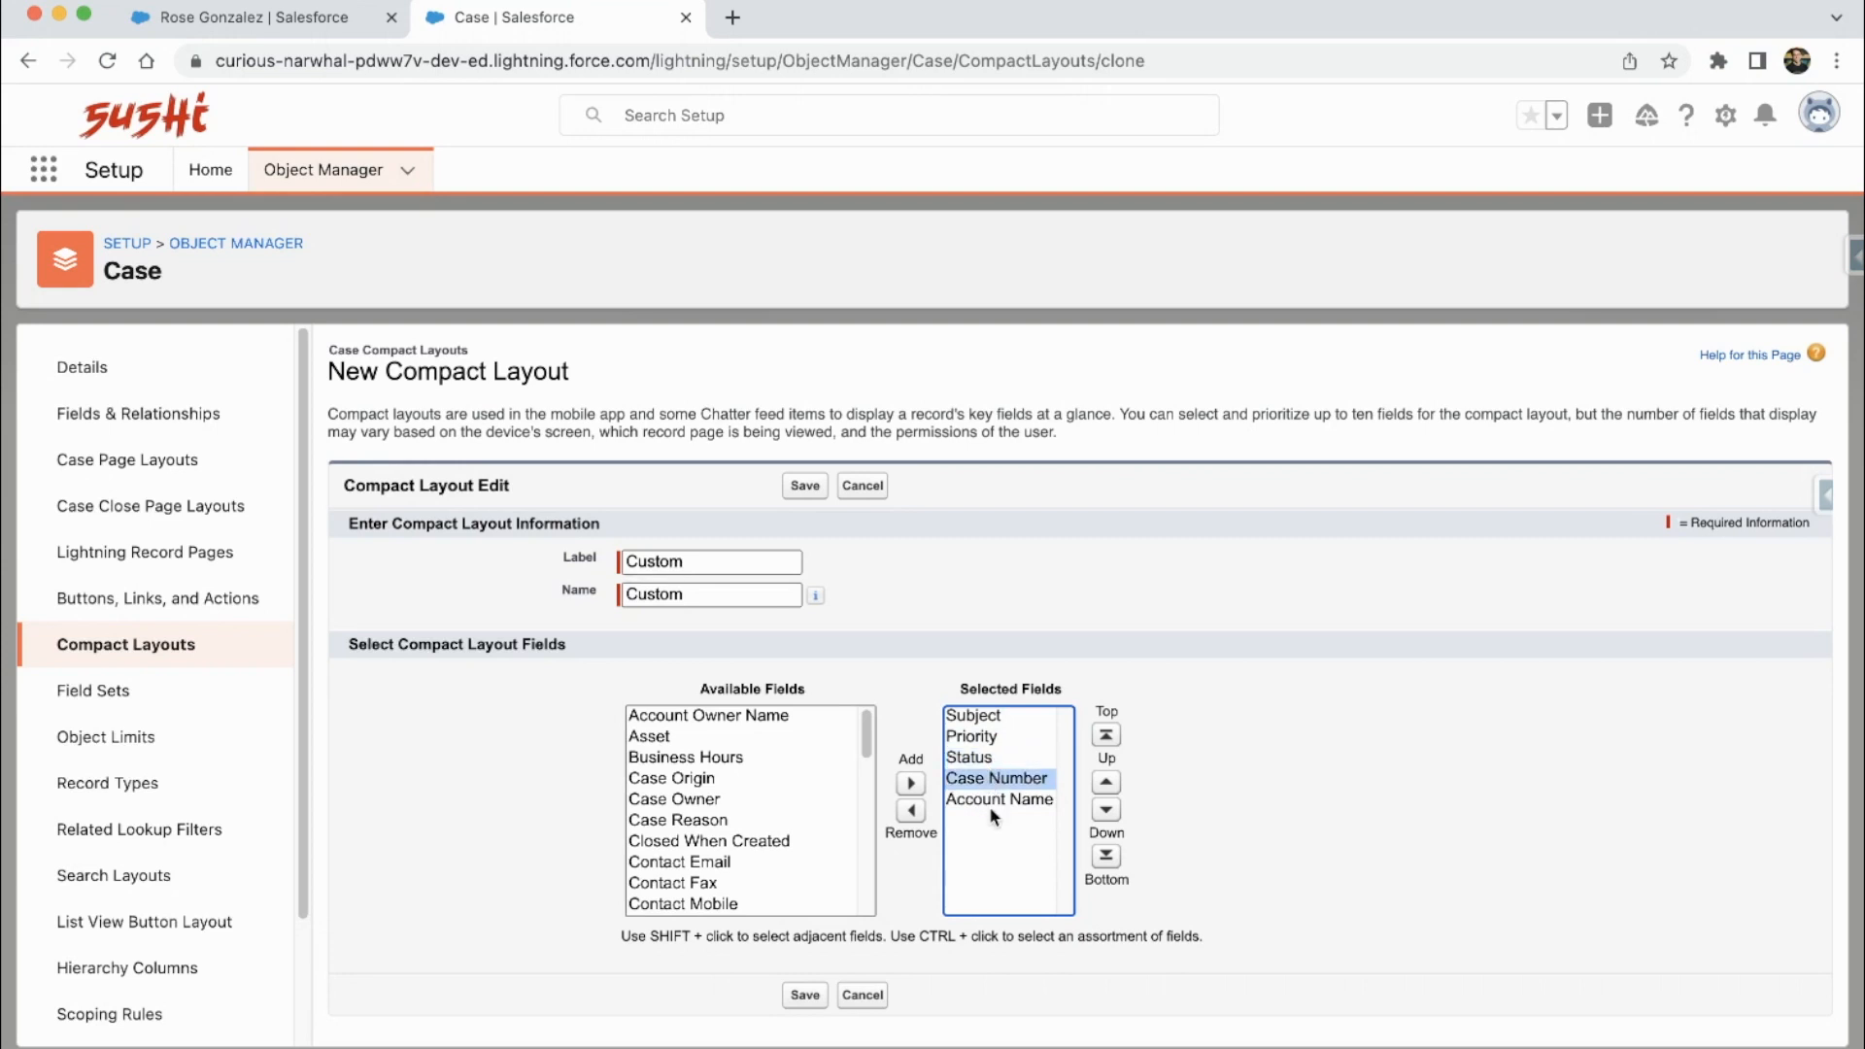
pyautogui.click(991, 809)
# - Save the Custom compact layout and assign it as the primary compact layout for cases
pyautogui.click(807, 995)
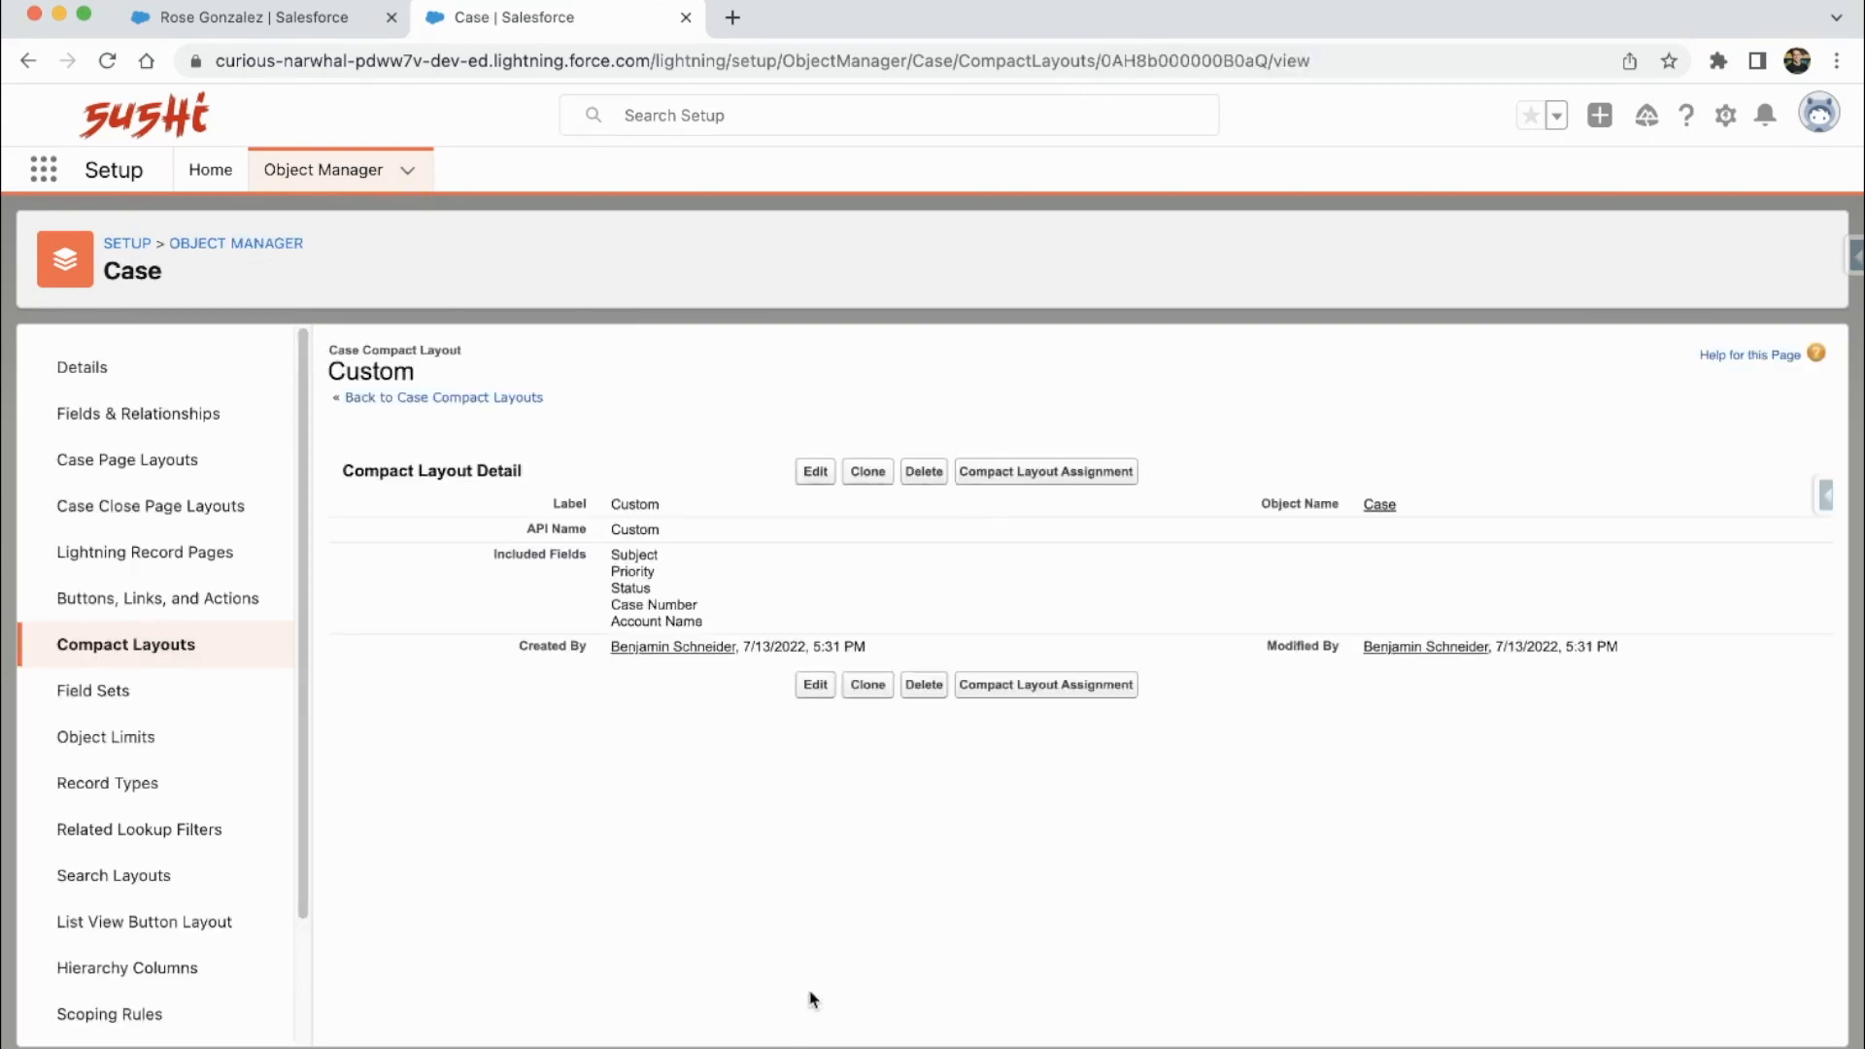
pyautogui.click(1036, 687)
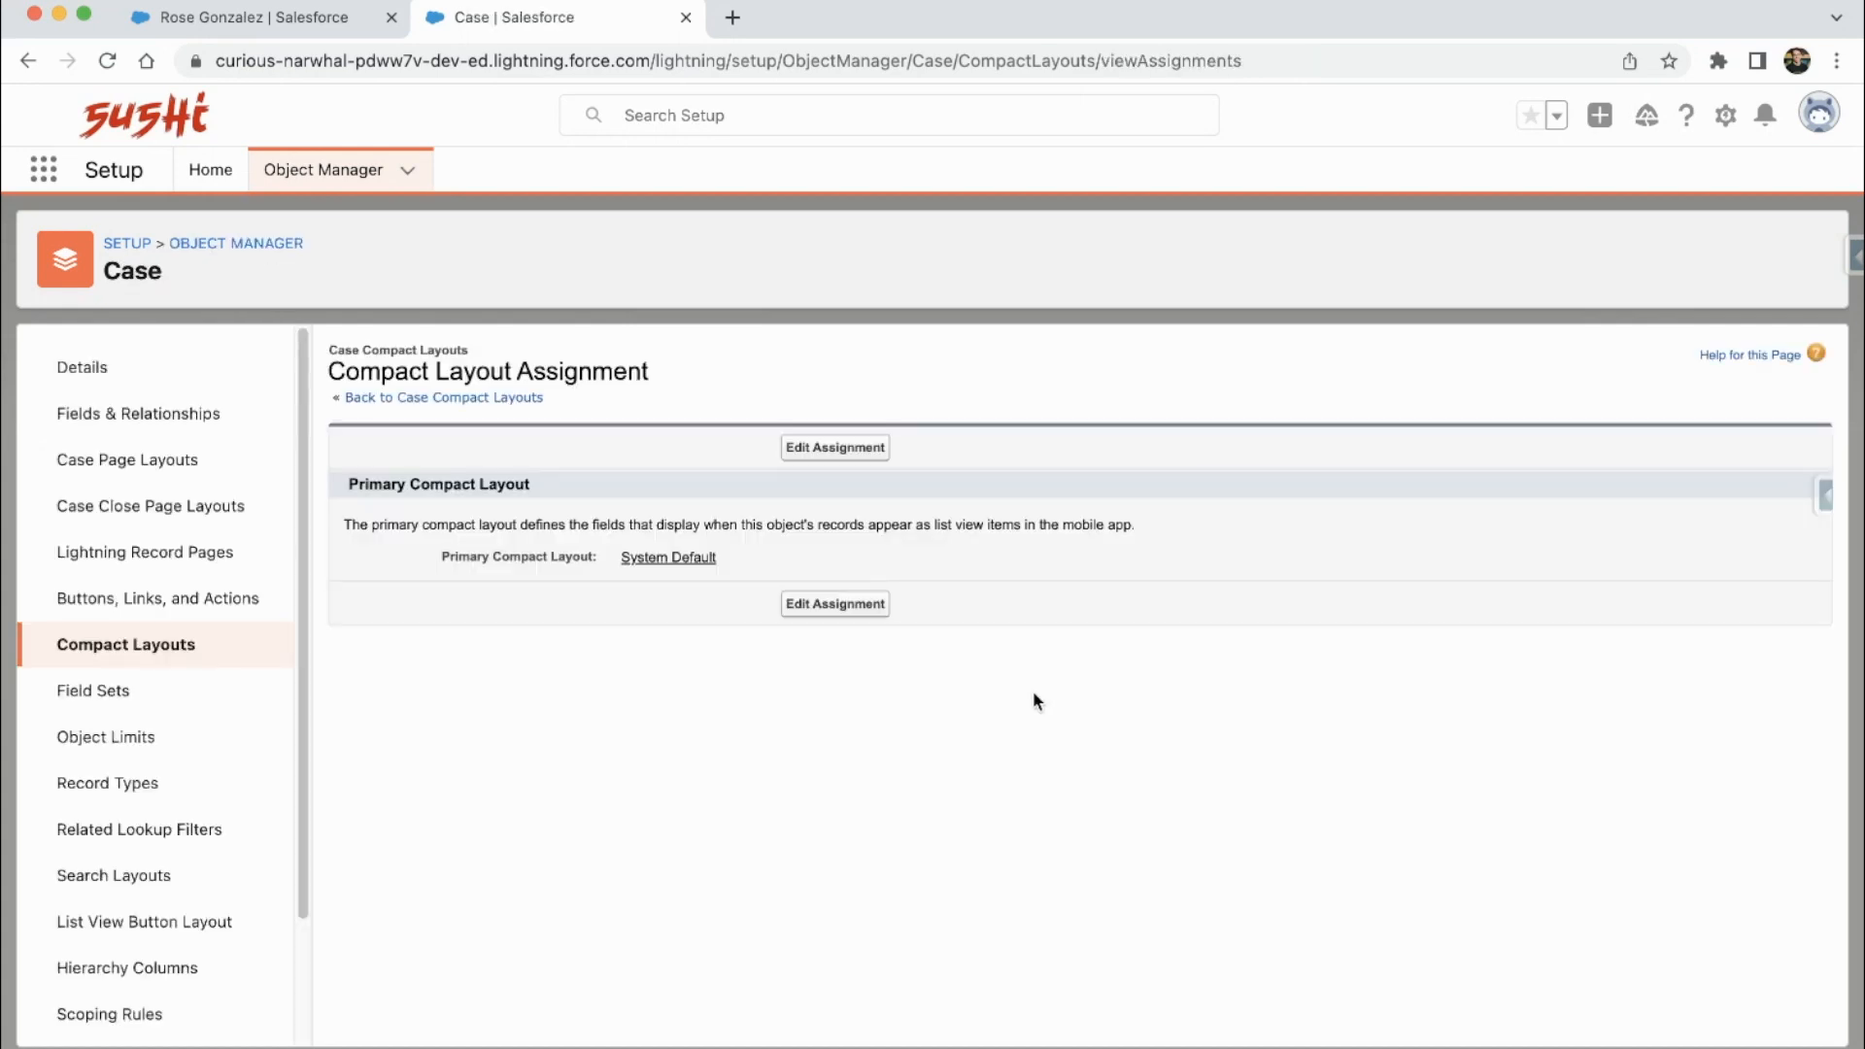
pyautogui.click(844, 607)
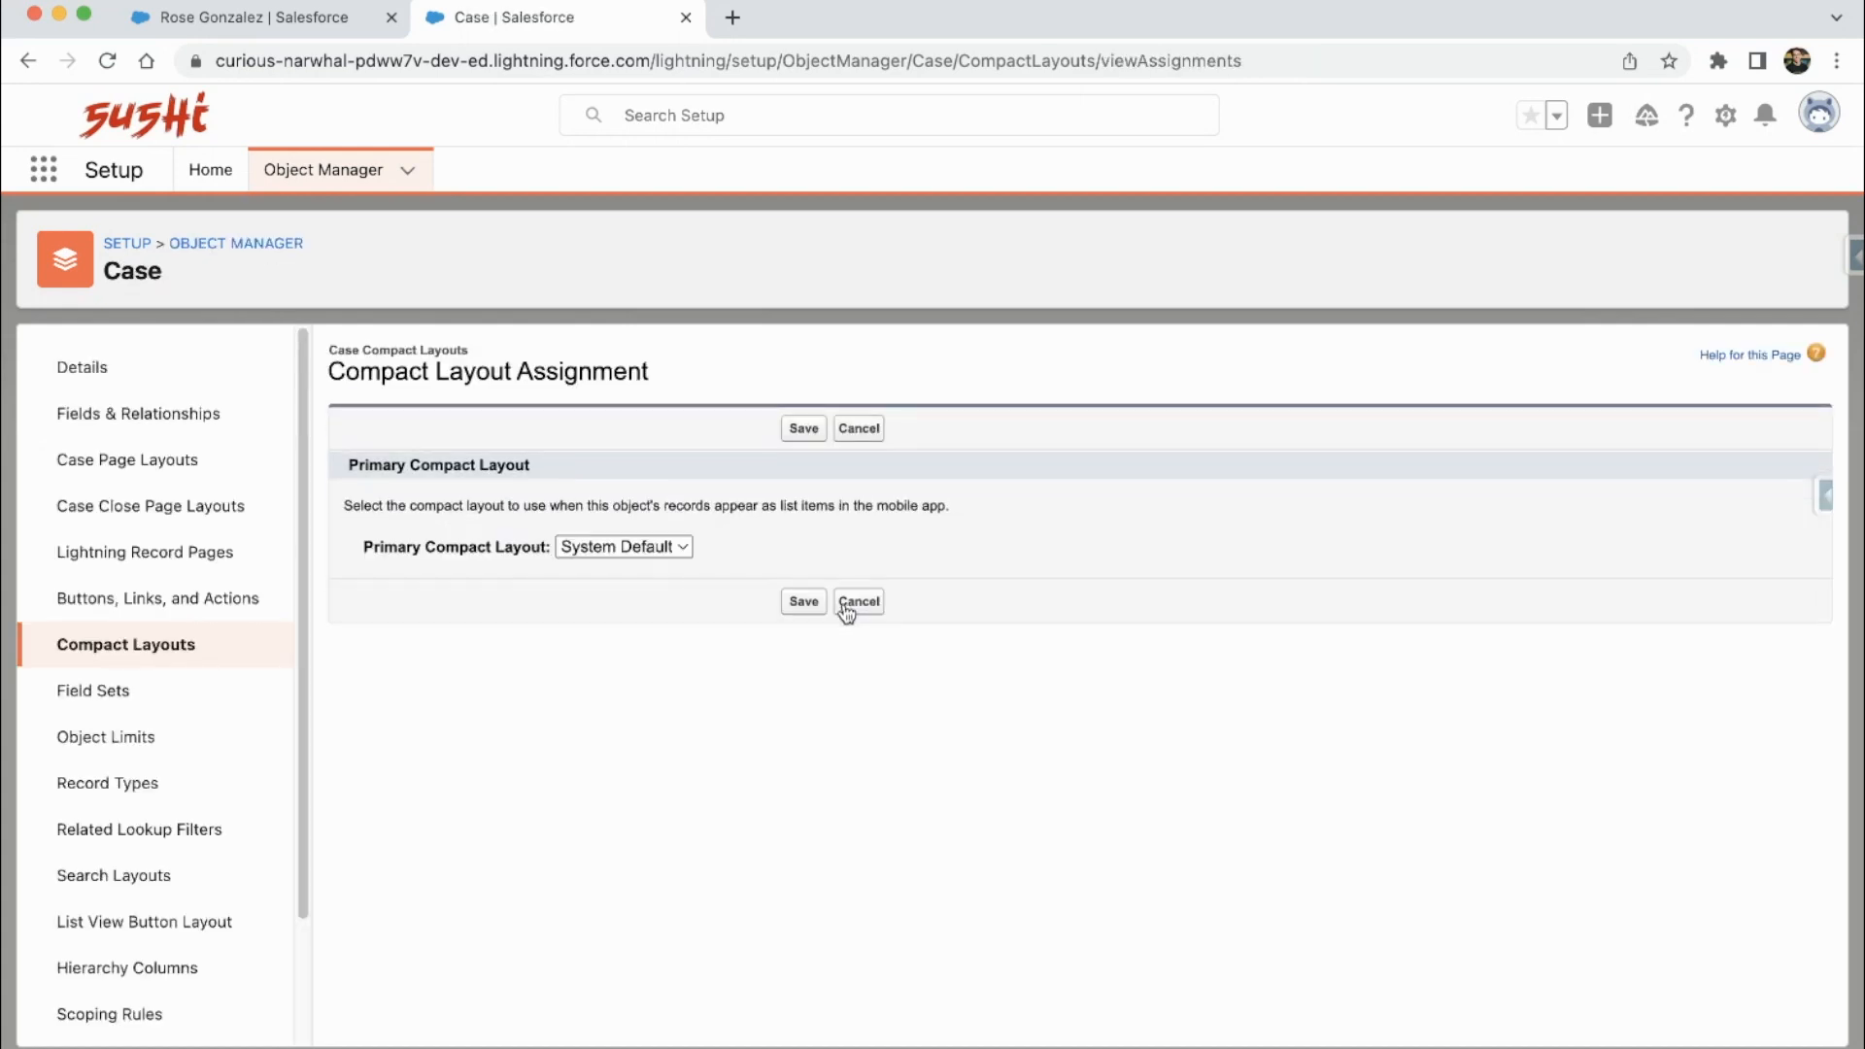
pyautogui.click(661, 571)
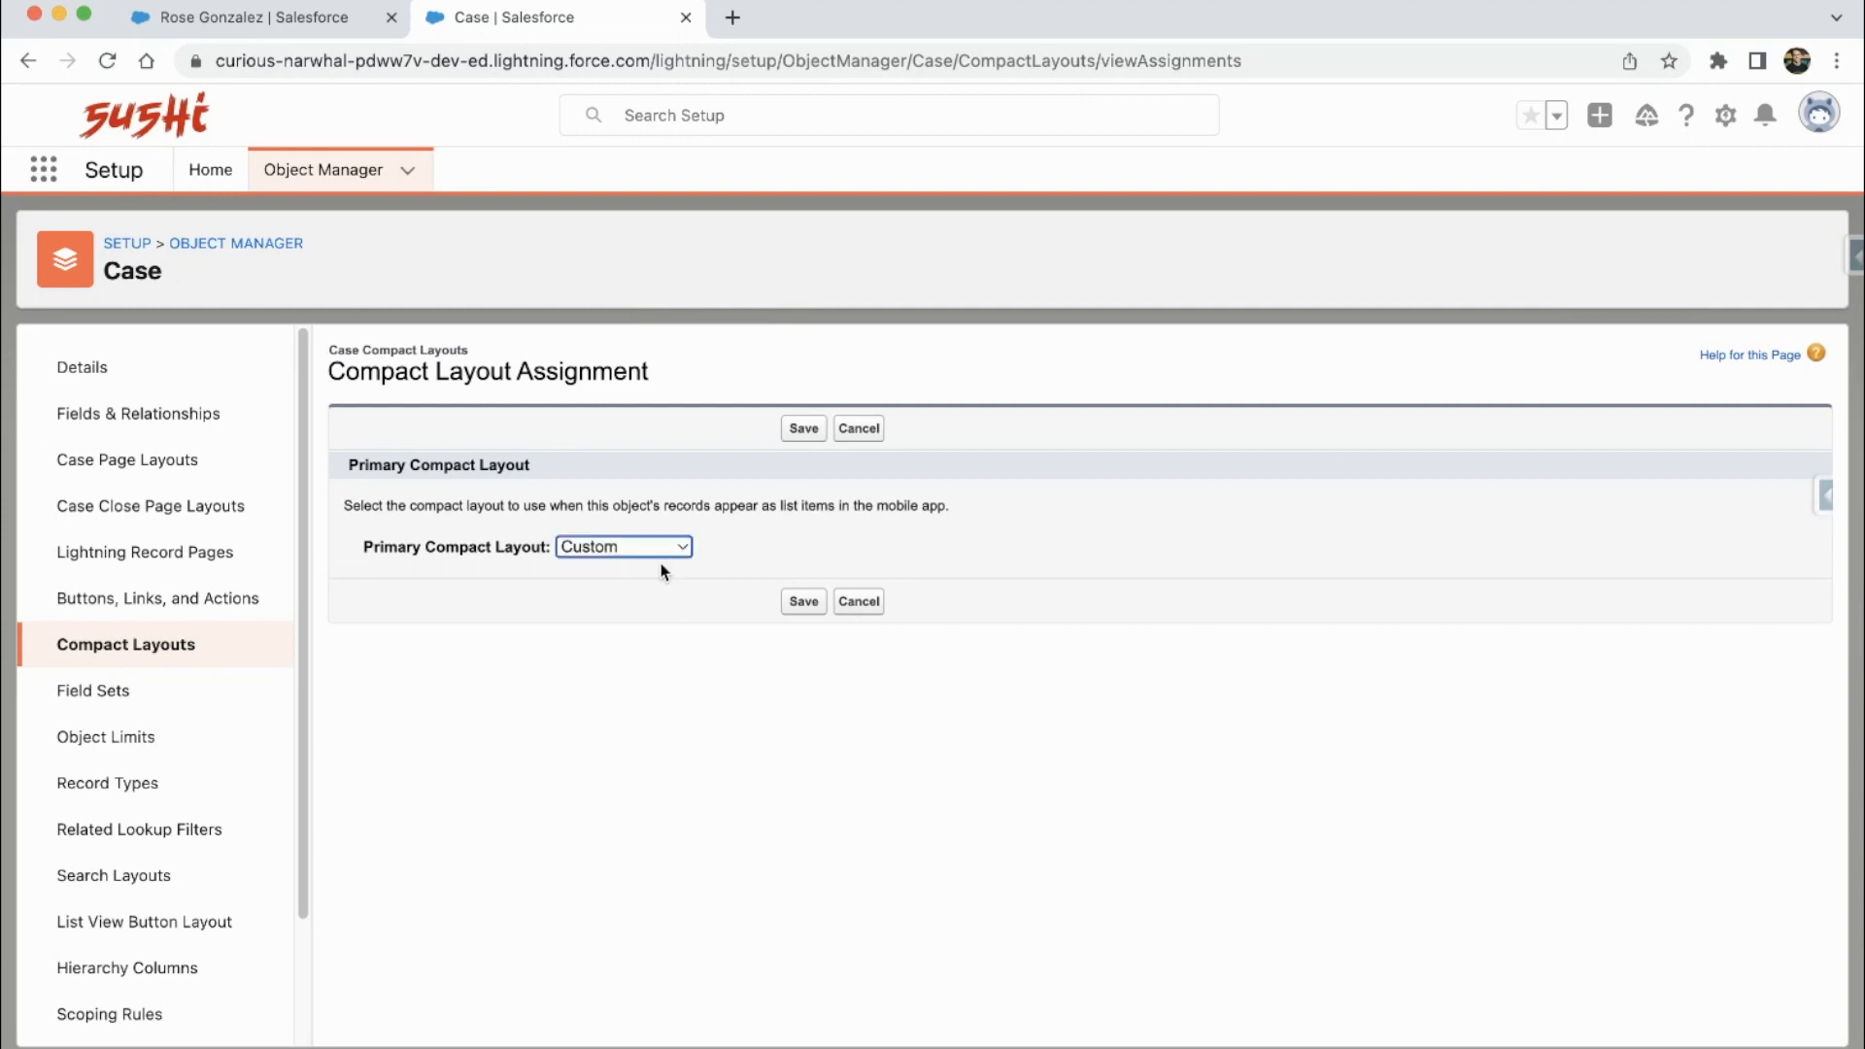
pyautogui.click(805, 602)
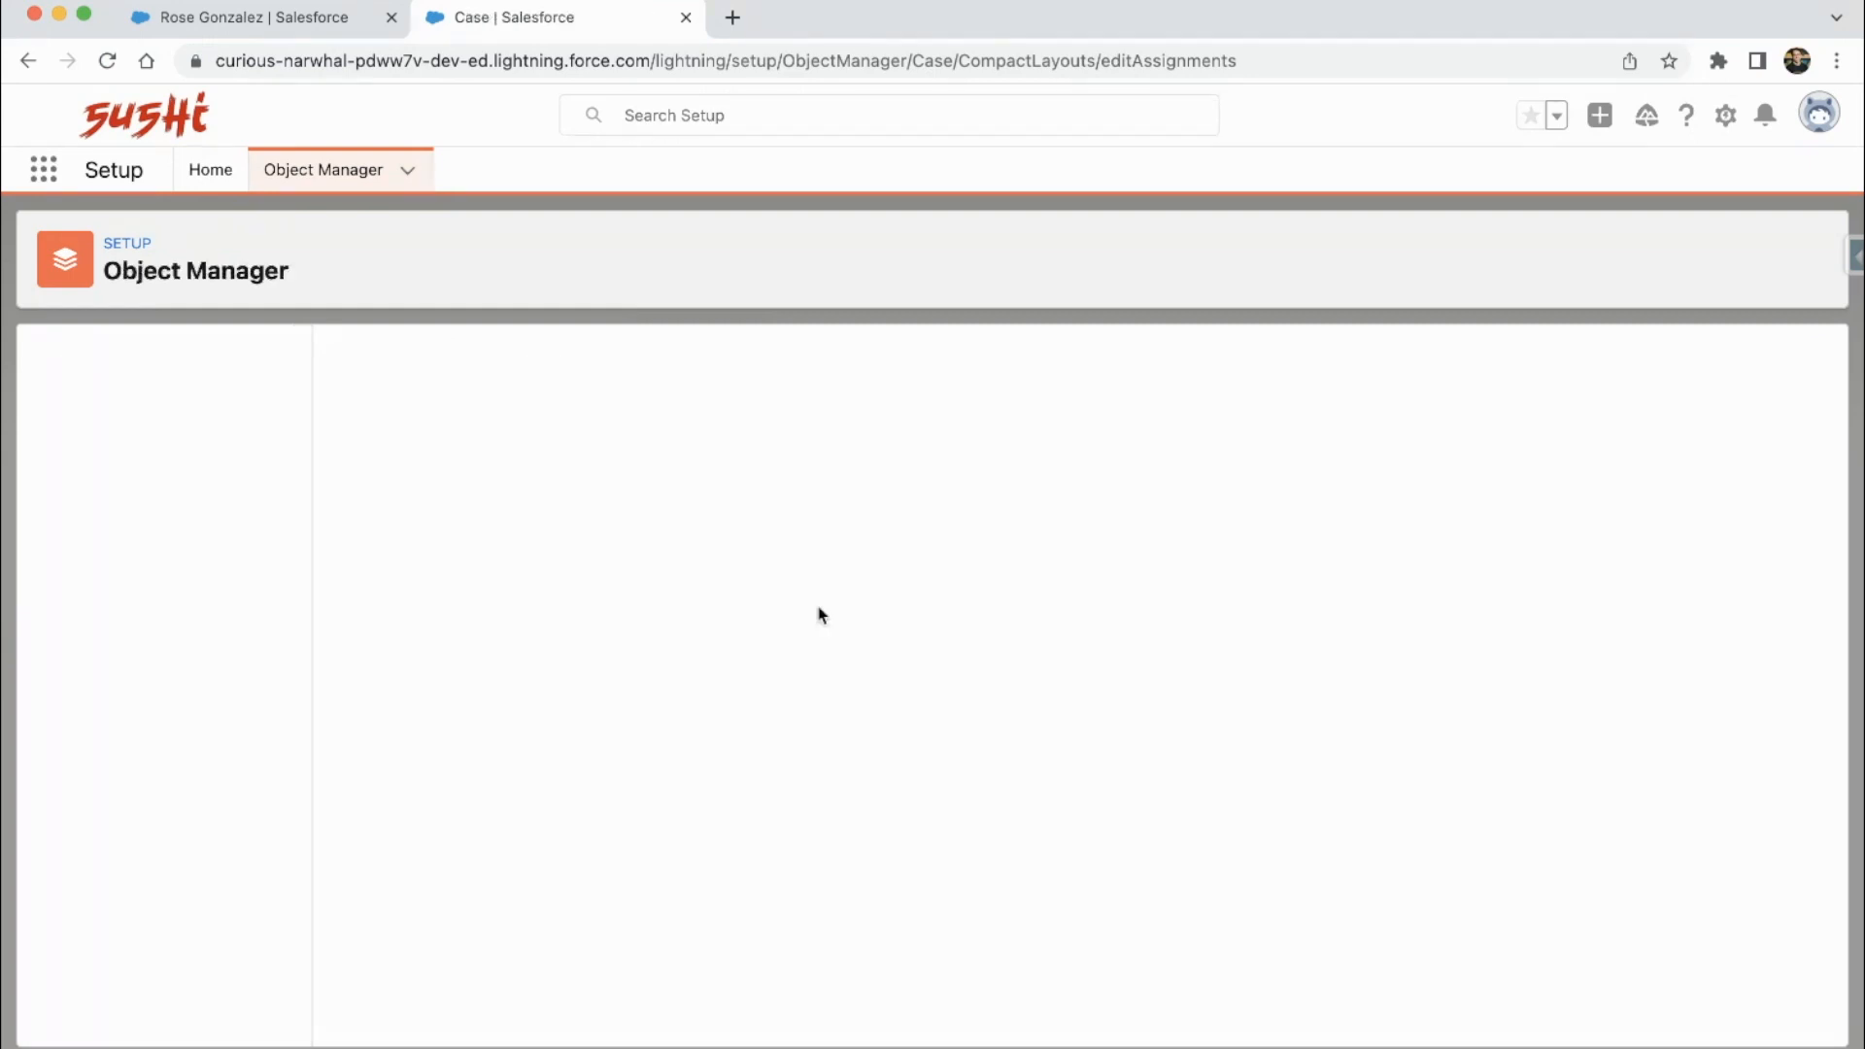
pyautogui.click(851, 608)
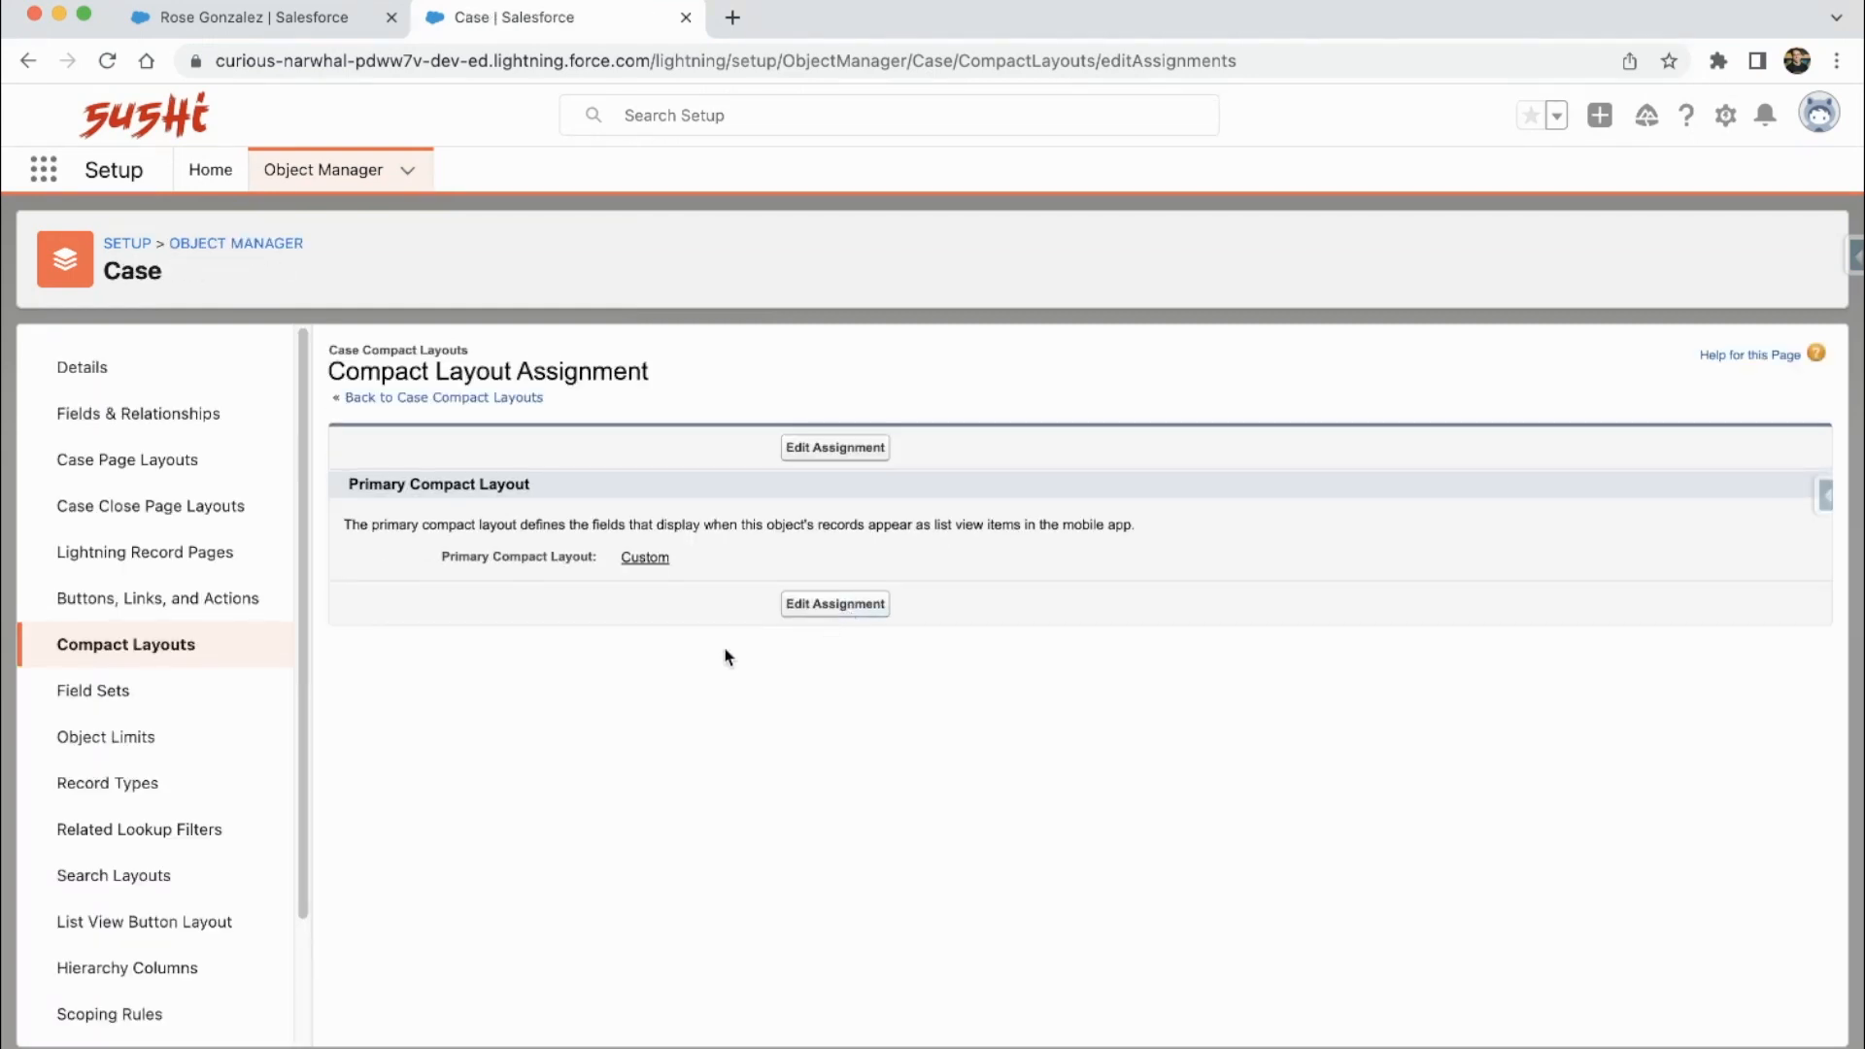
# - Return to the contact record, reload it and preview the related case's key fields
pyautogui.click(323, 26)
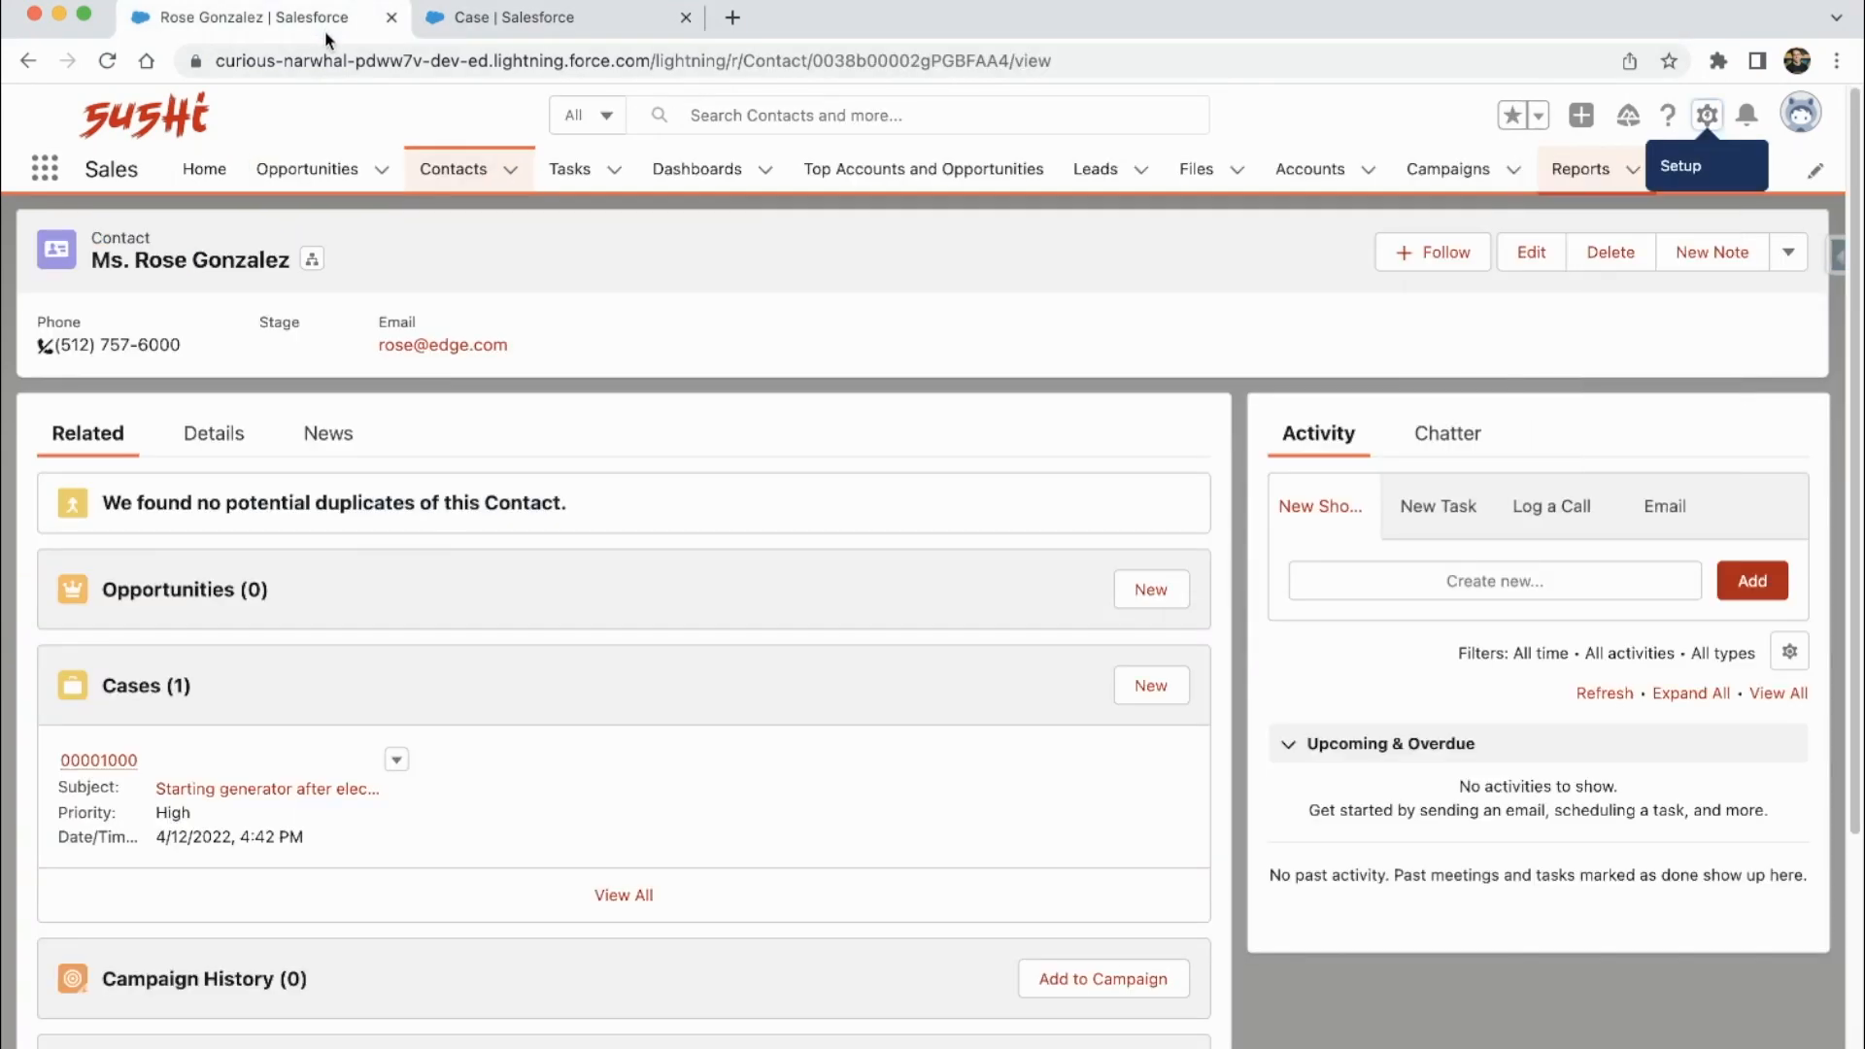
pyautogui.click(106, 61)
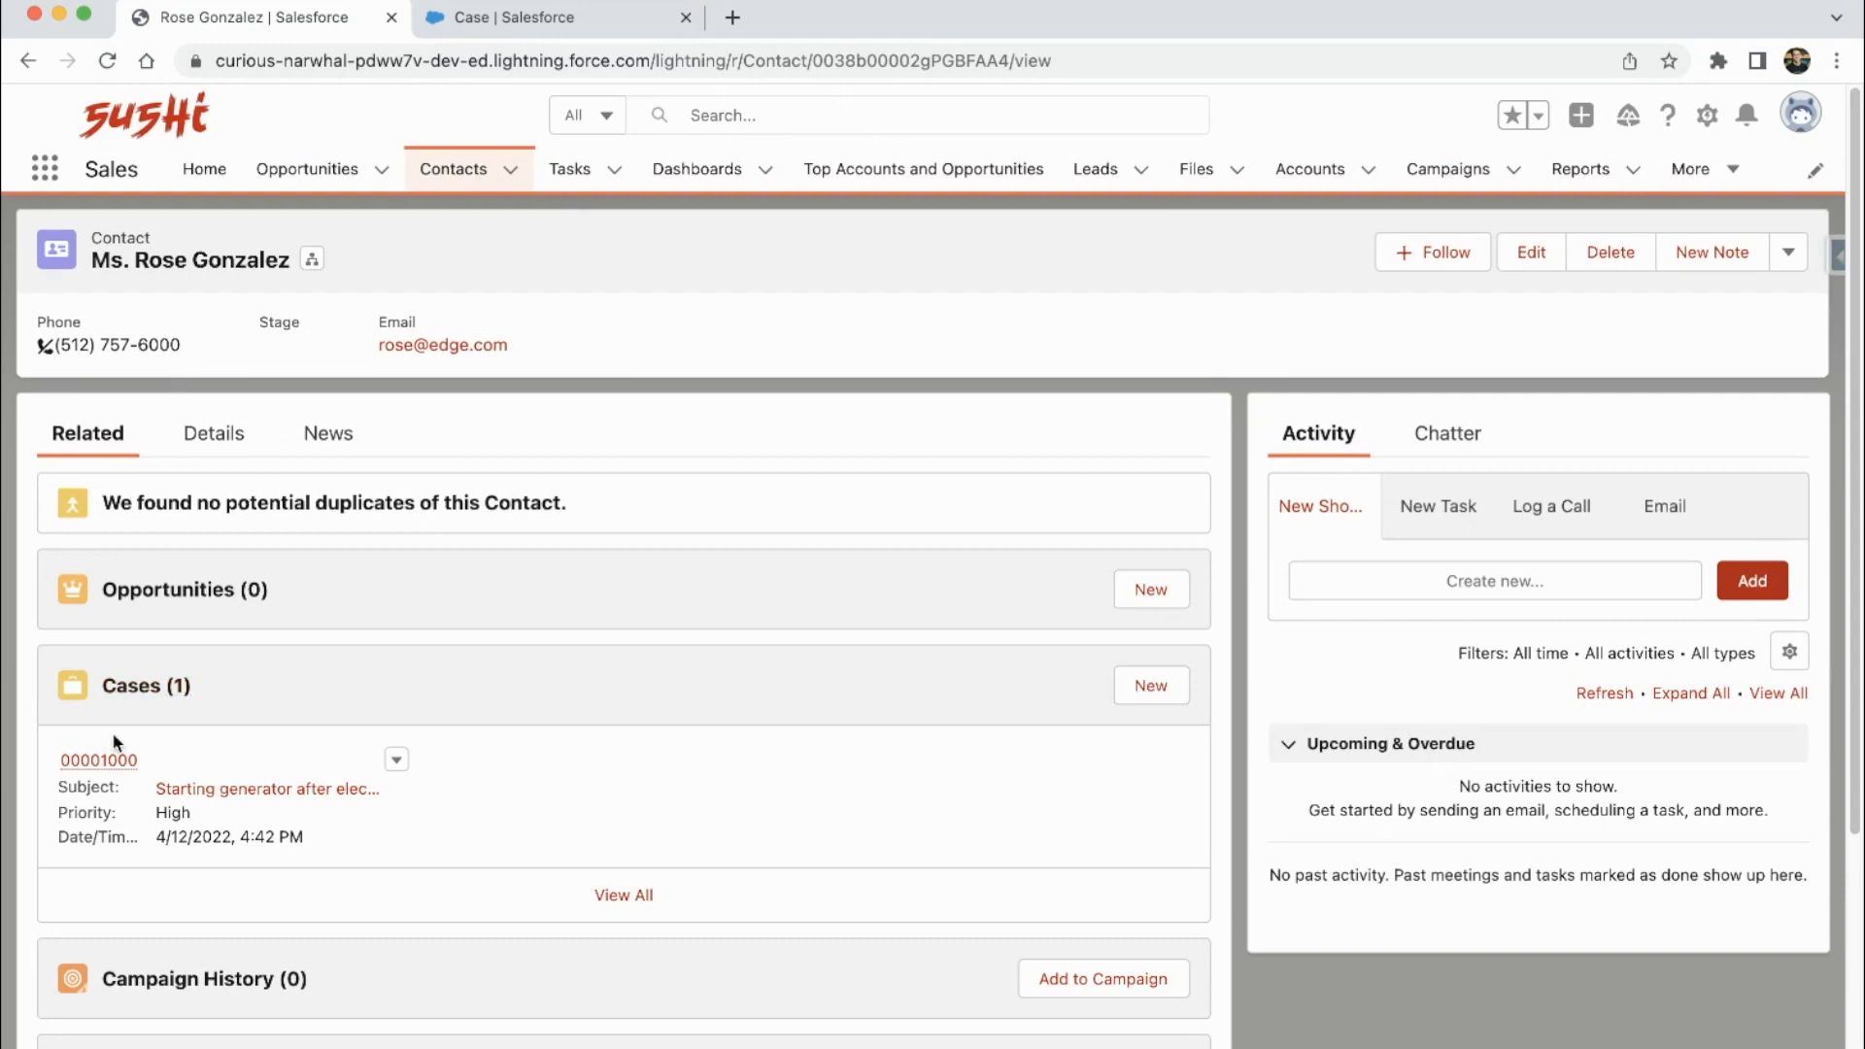
pyautogui.moveTo(112, 762)
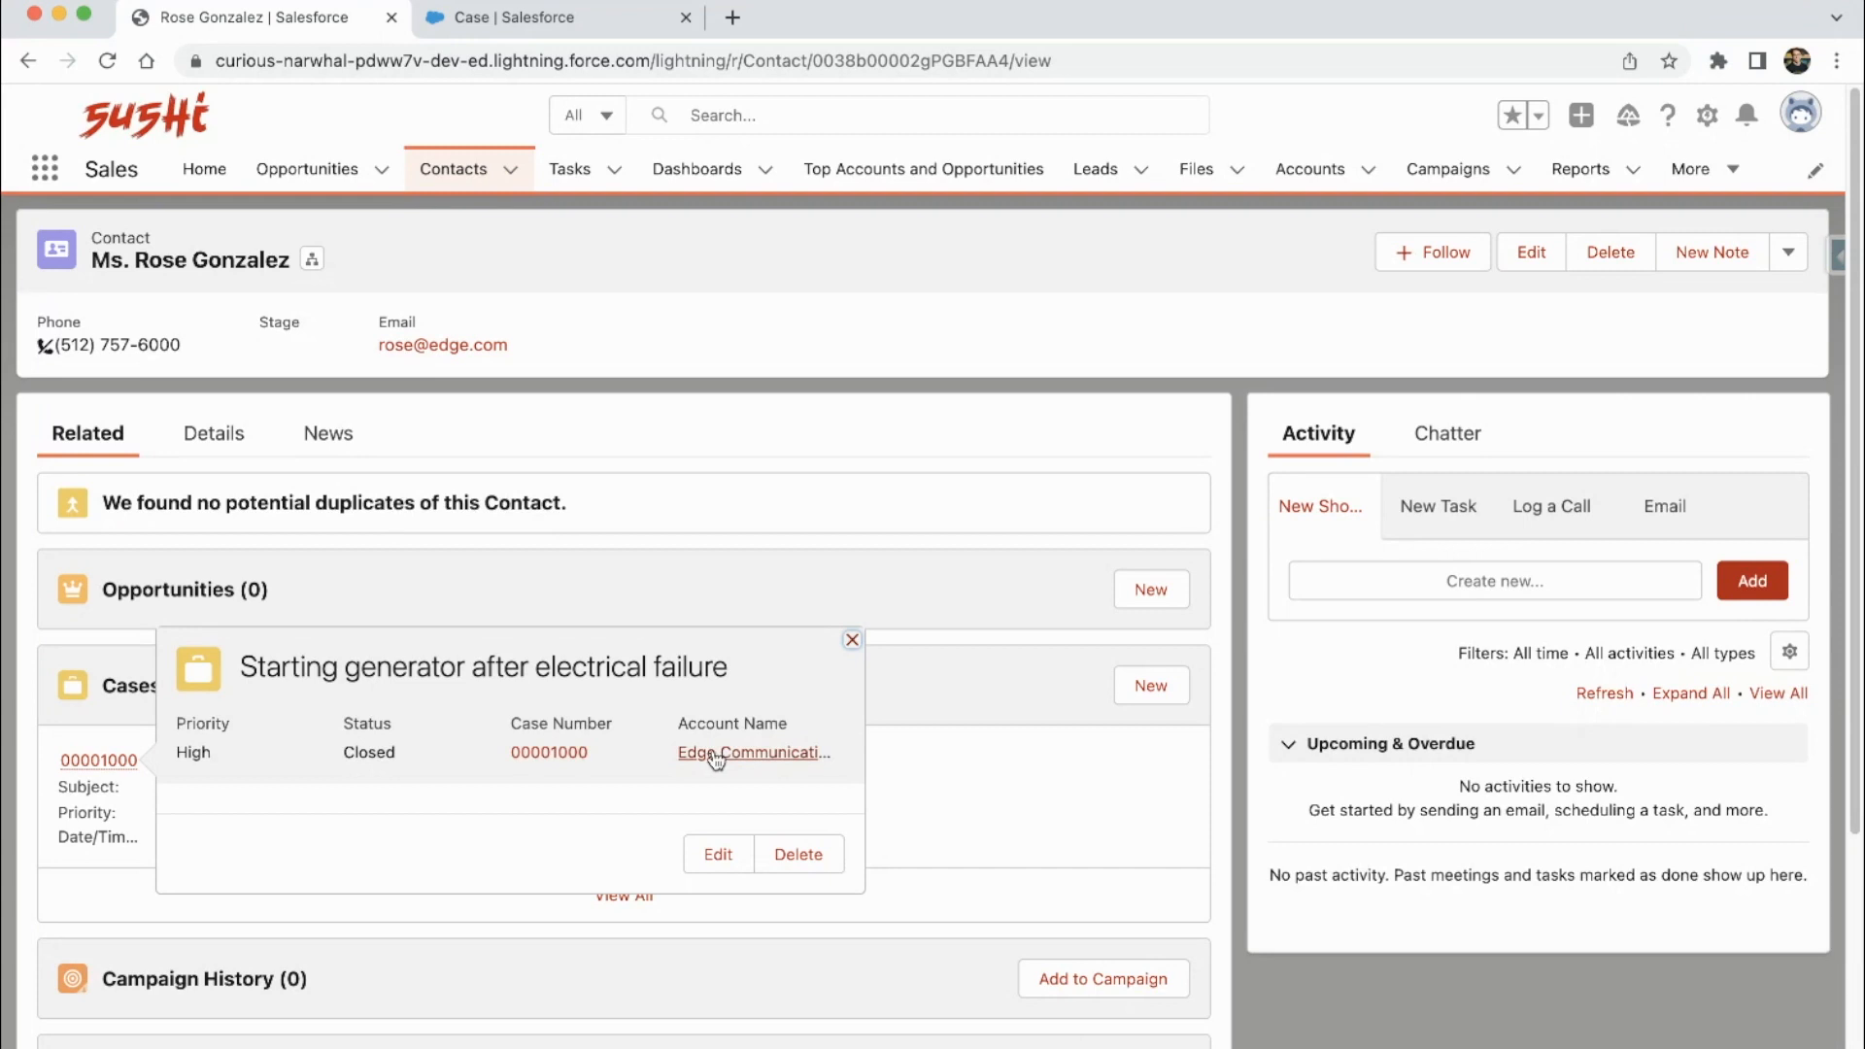
# - Open the "Starting generator after electrical failure" case and save its Description as "This is a description."
pyautogui.click(557, 755)
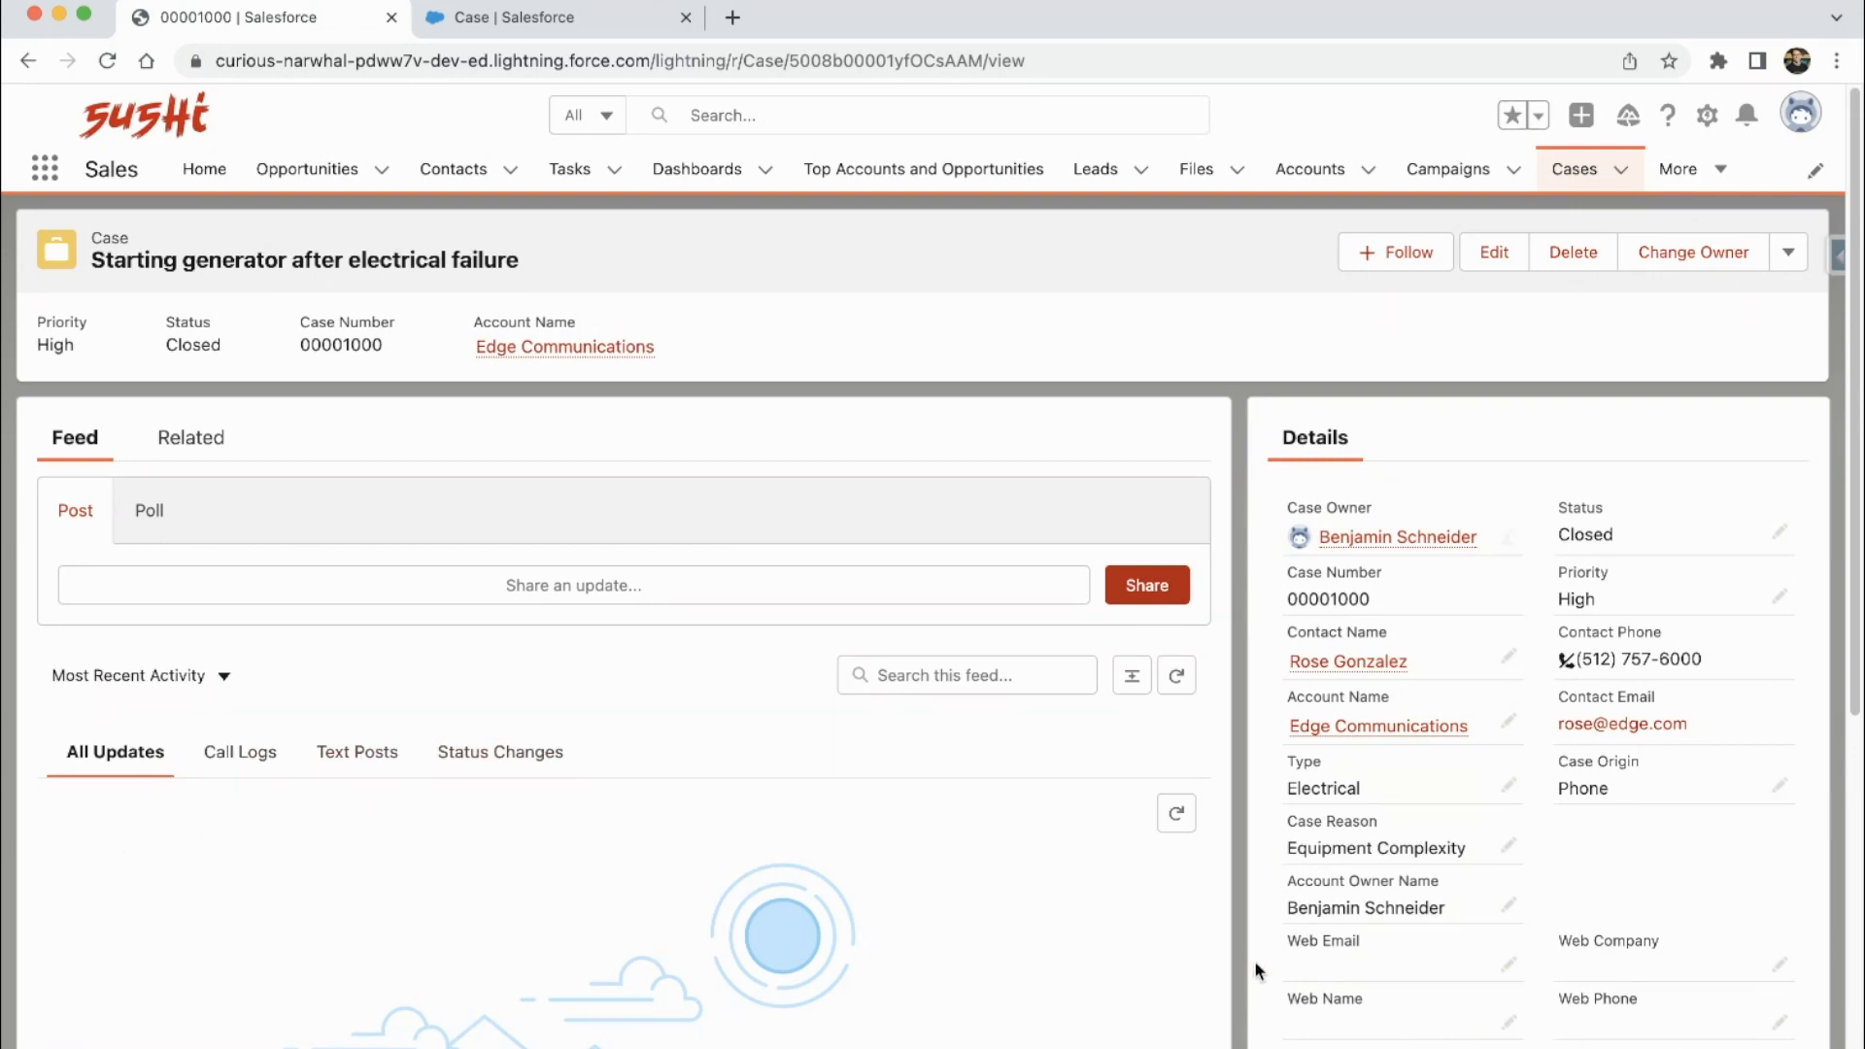
pyautogui.scroll(-5, 1256, 963)
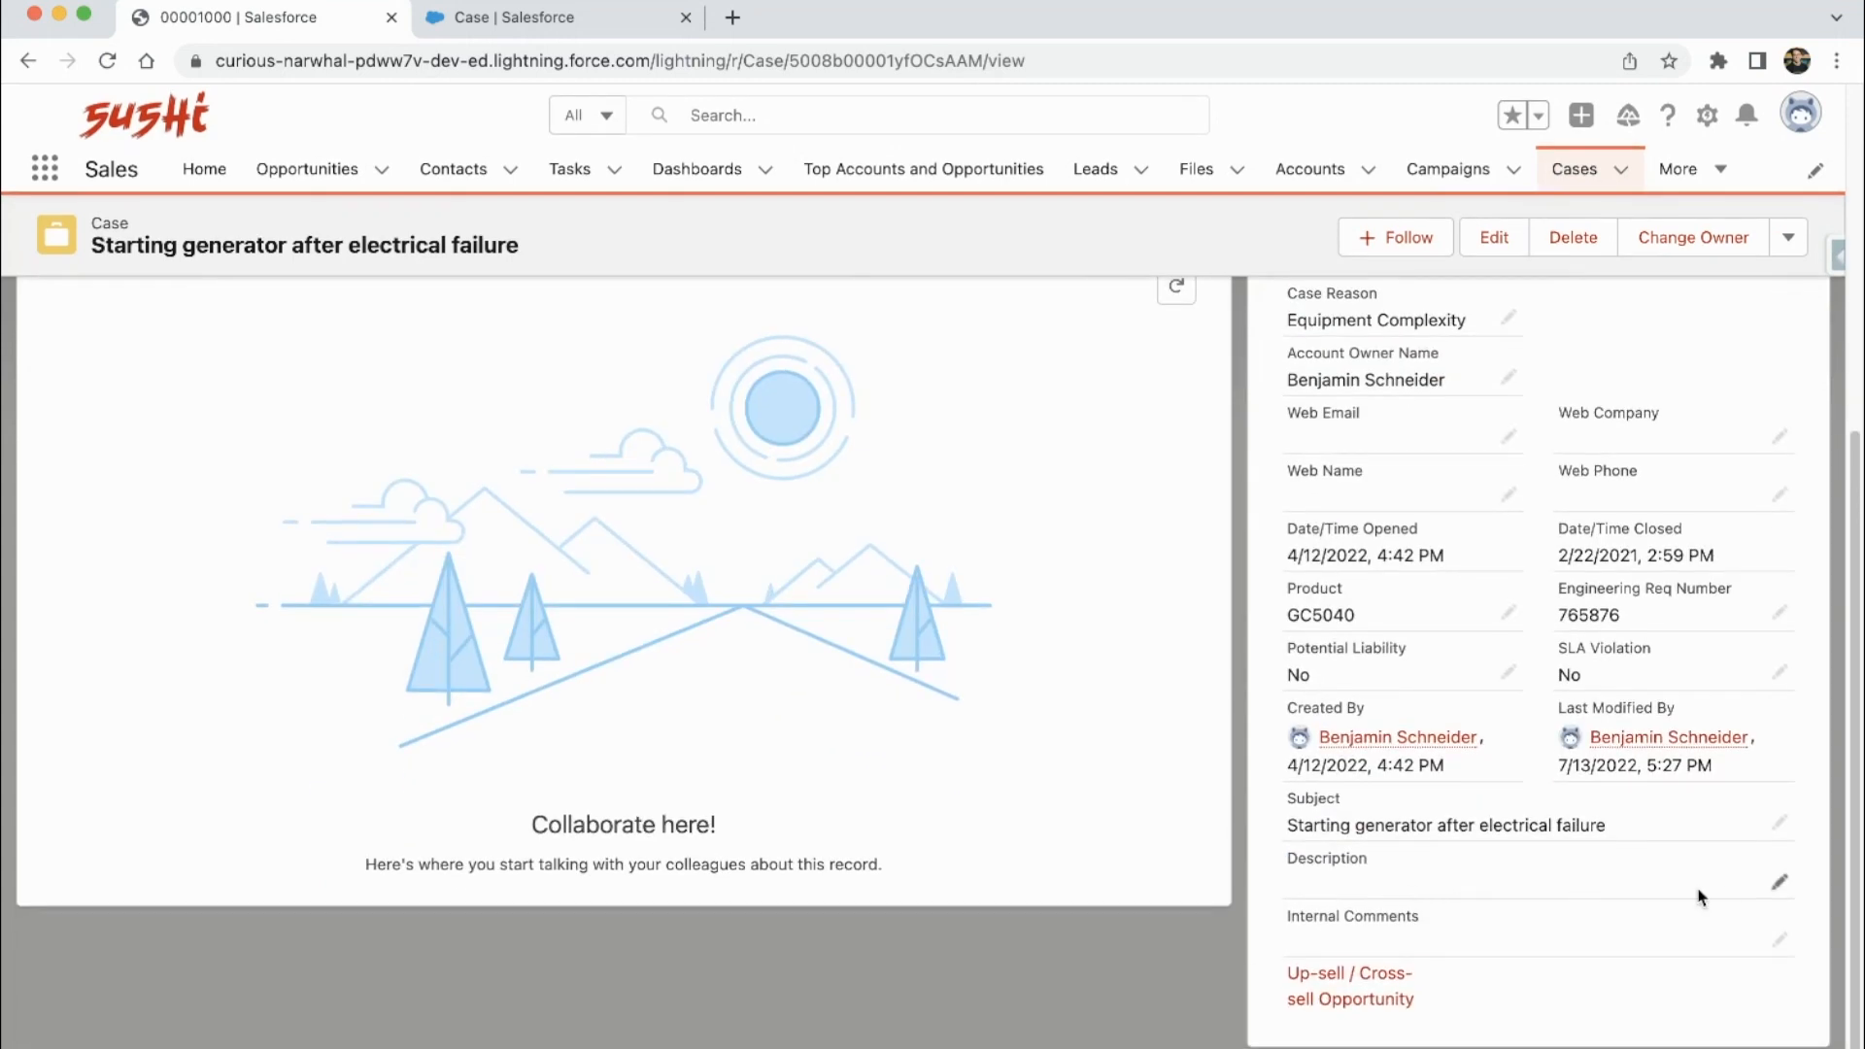
pyautogui.click(1780, 884)
pyautogui.write('This is a description.')
pyautogui.click(1587, 1023)
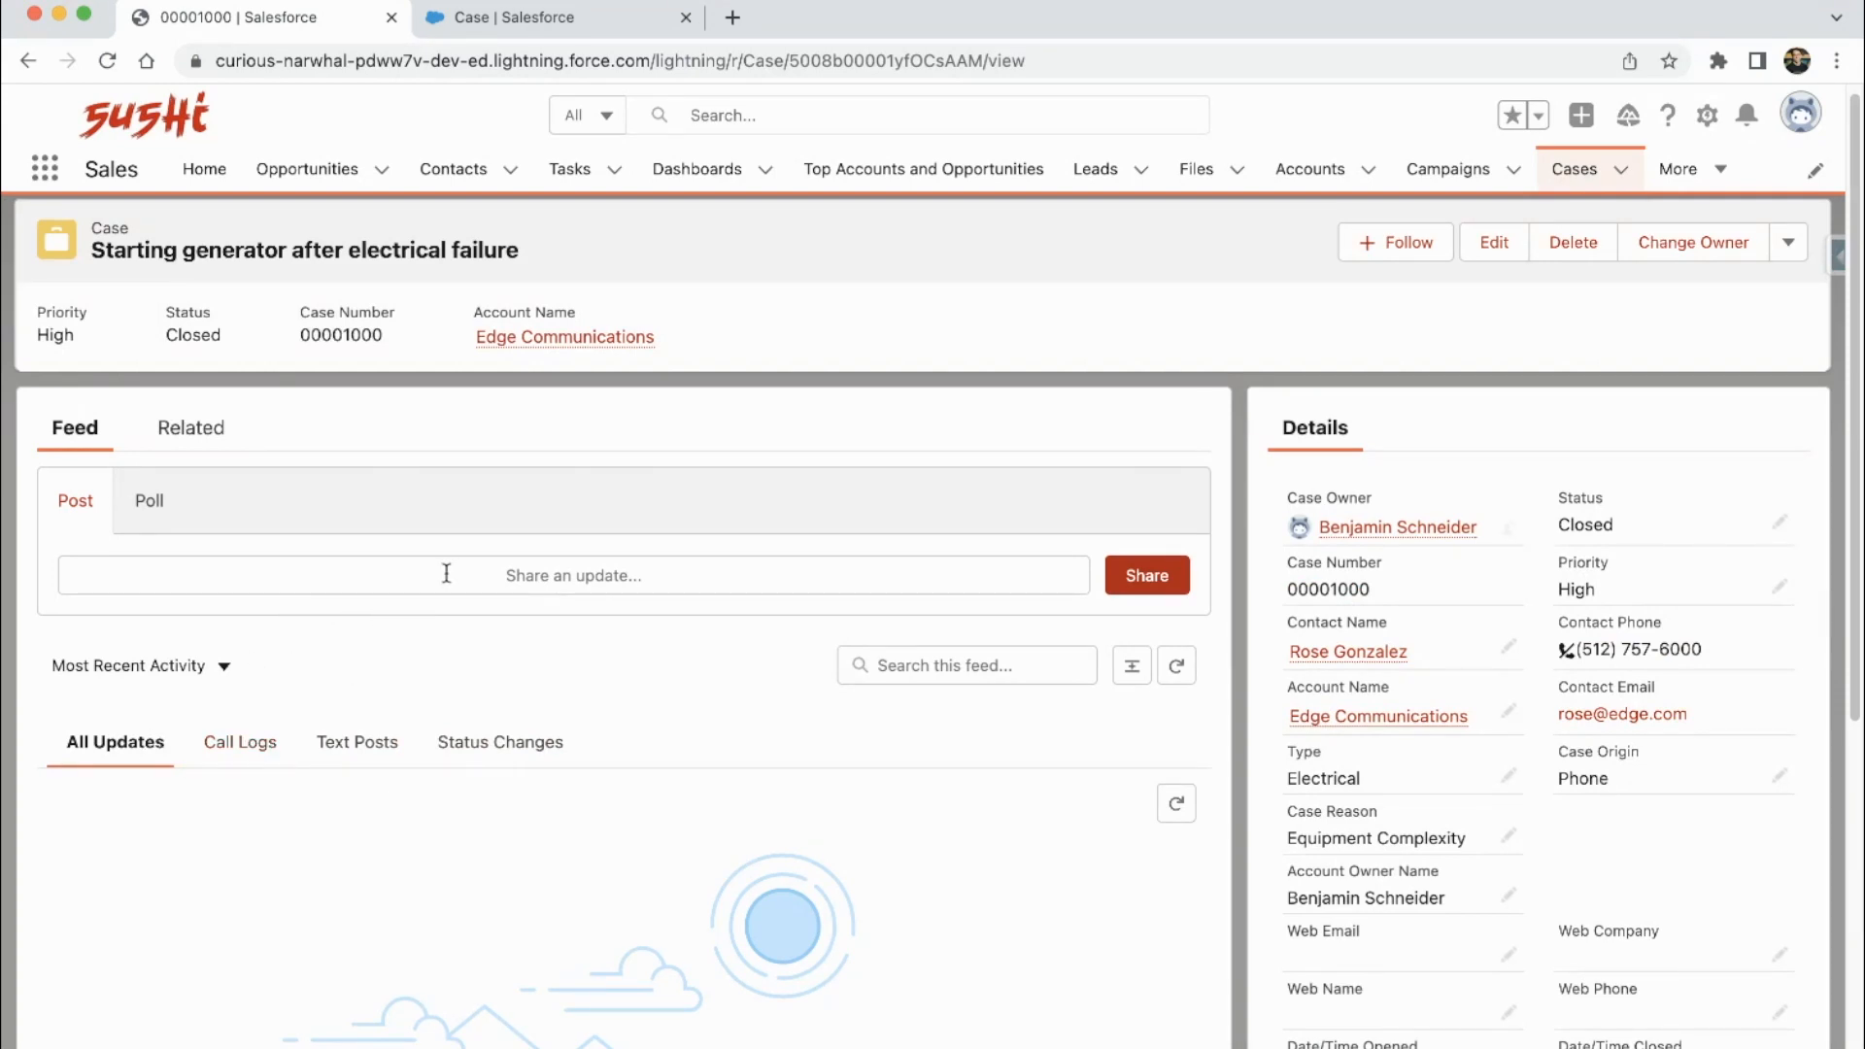
# - Share a post reading "This is an update." in the case's feed
pyautogui.click(446, 574)
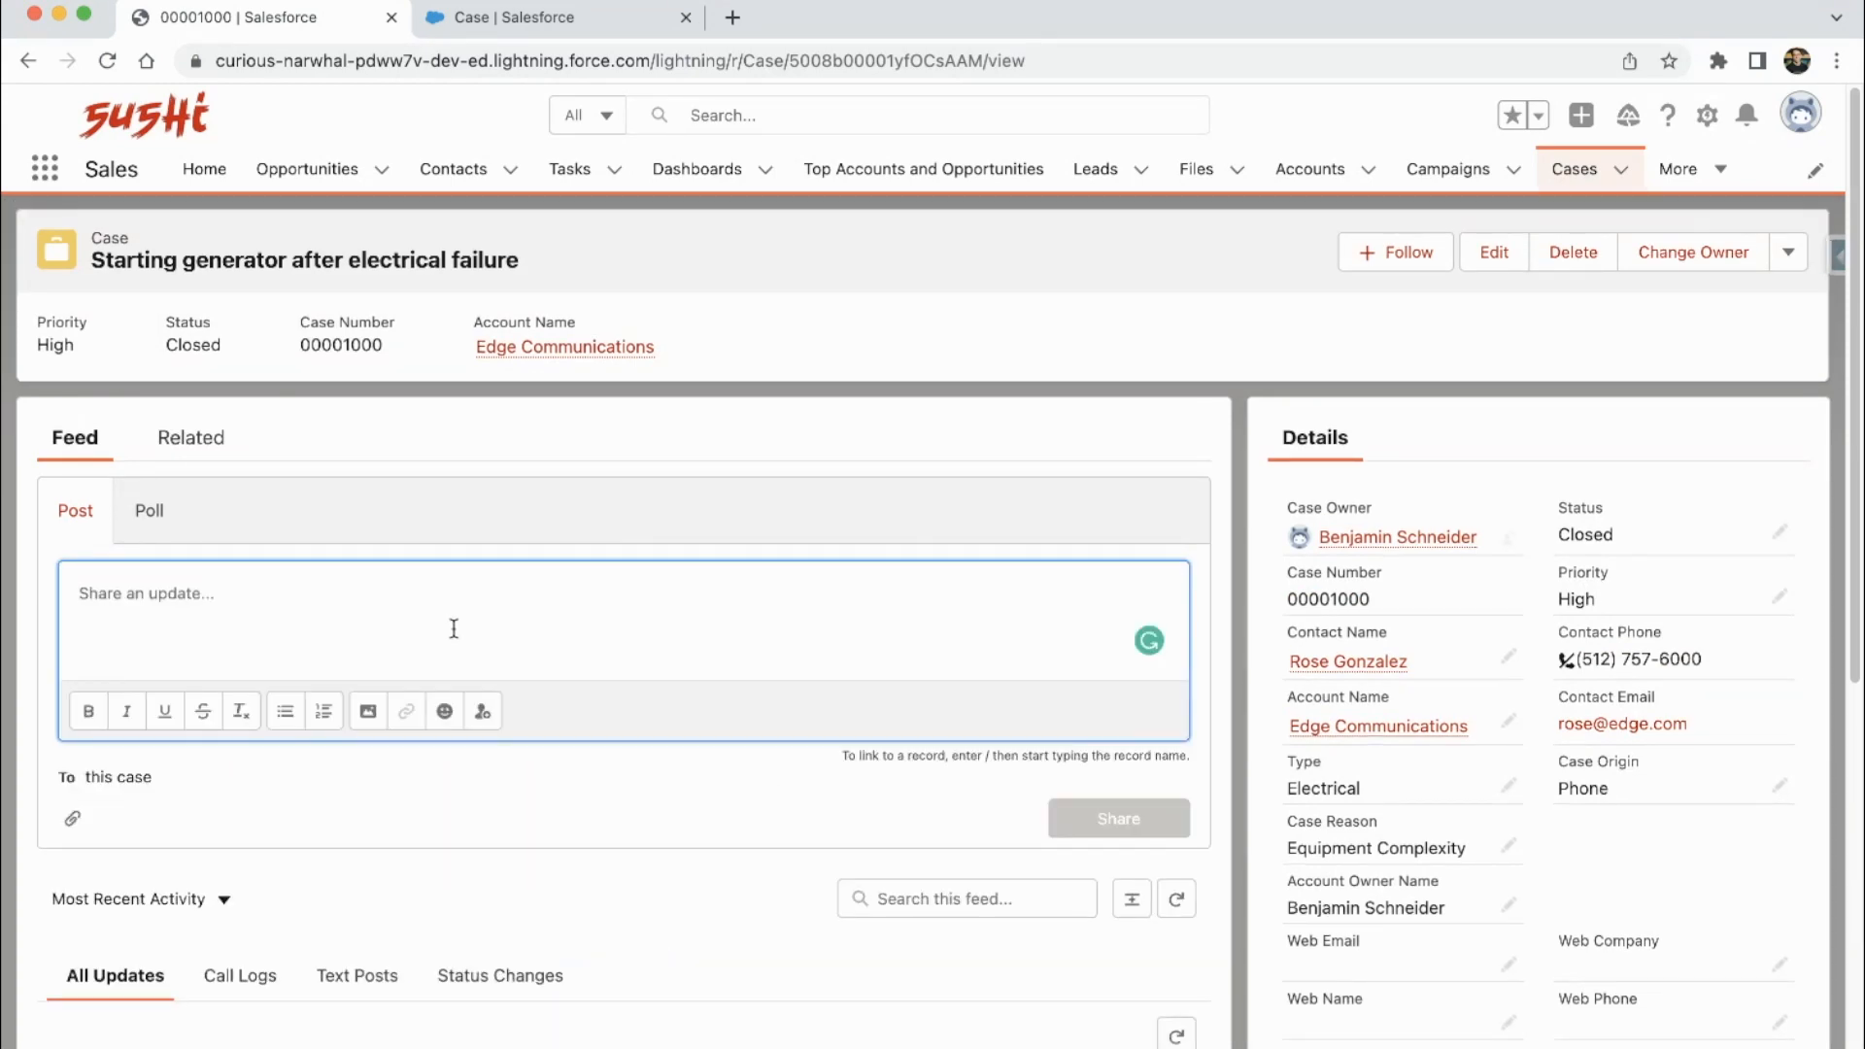
pyautogui.write('This is an ')
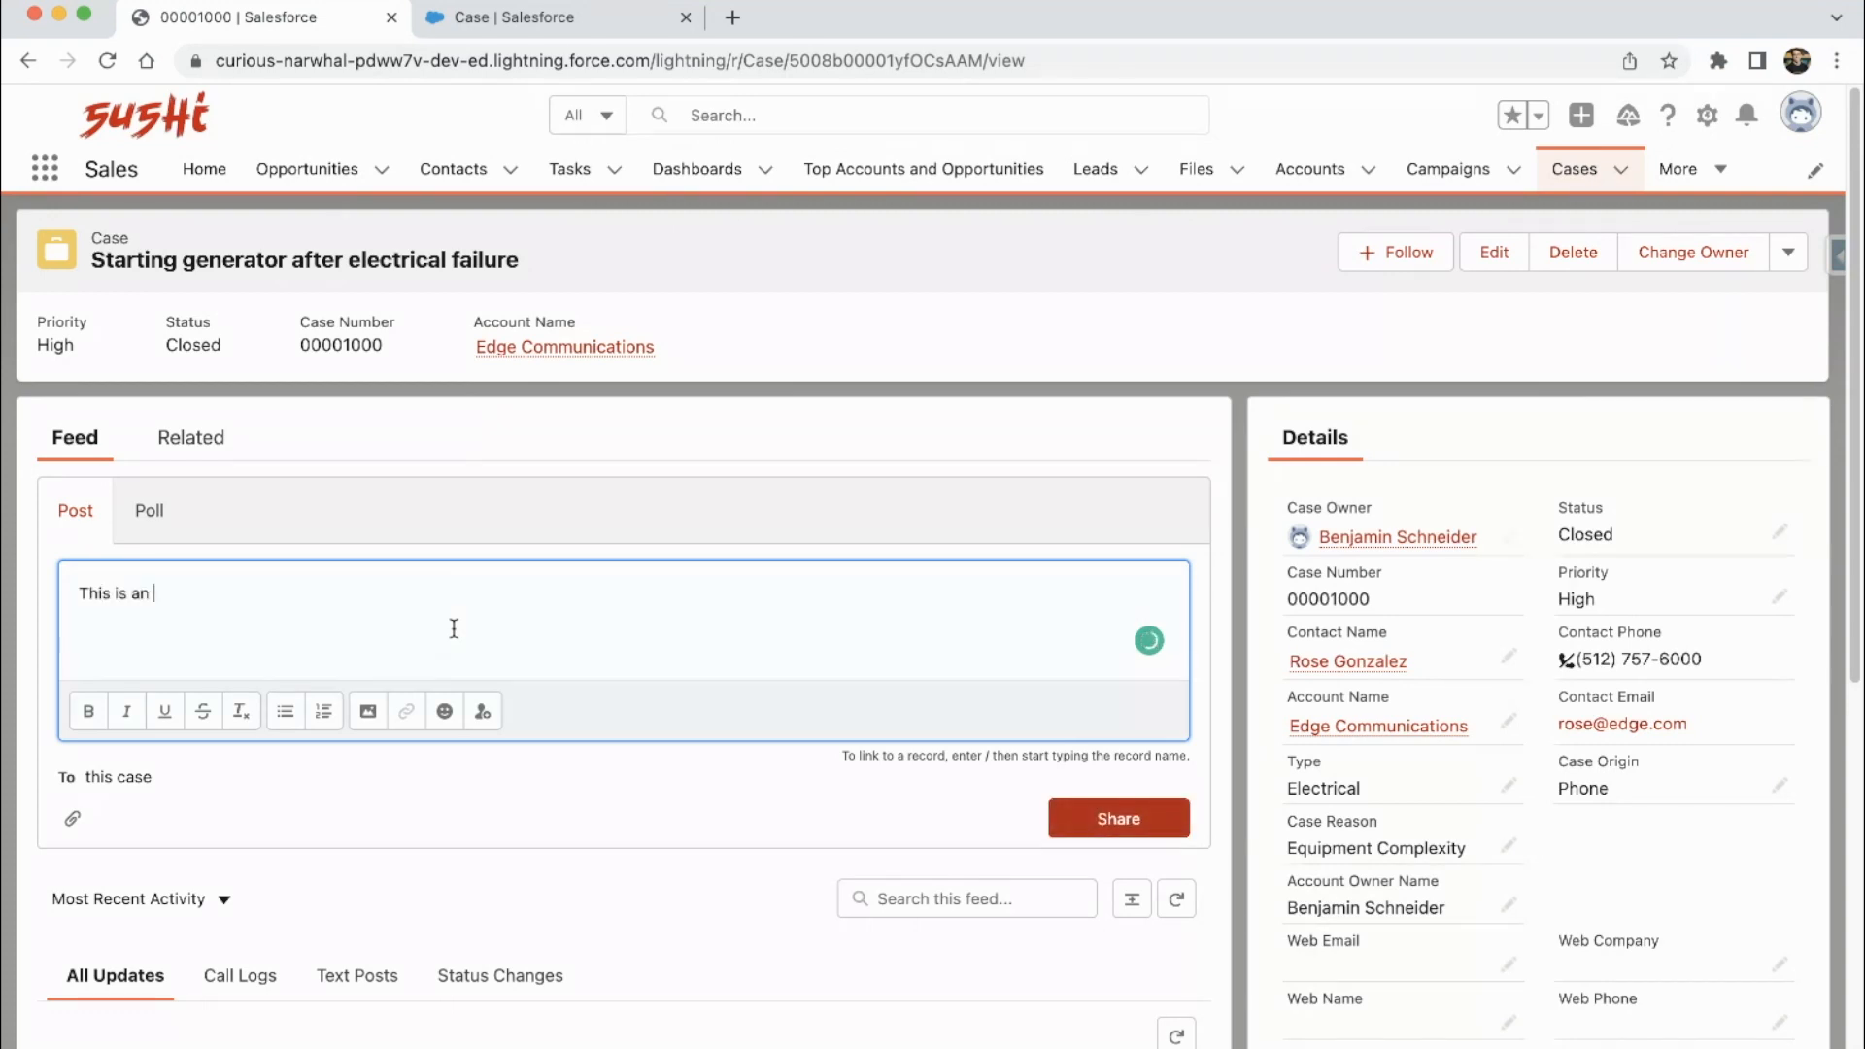
pyautogui.write('update.')
pyautogui.click(1065, 818)
# - Show only the text posts in the case's feed and check the shared update there
pyautogui.scroll(-3, 570, 887)
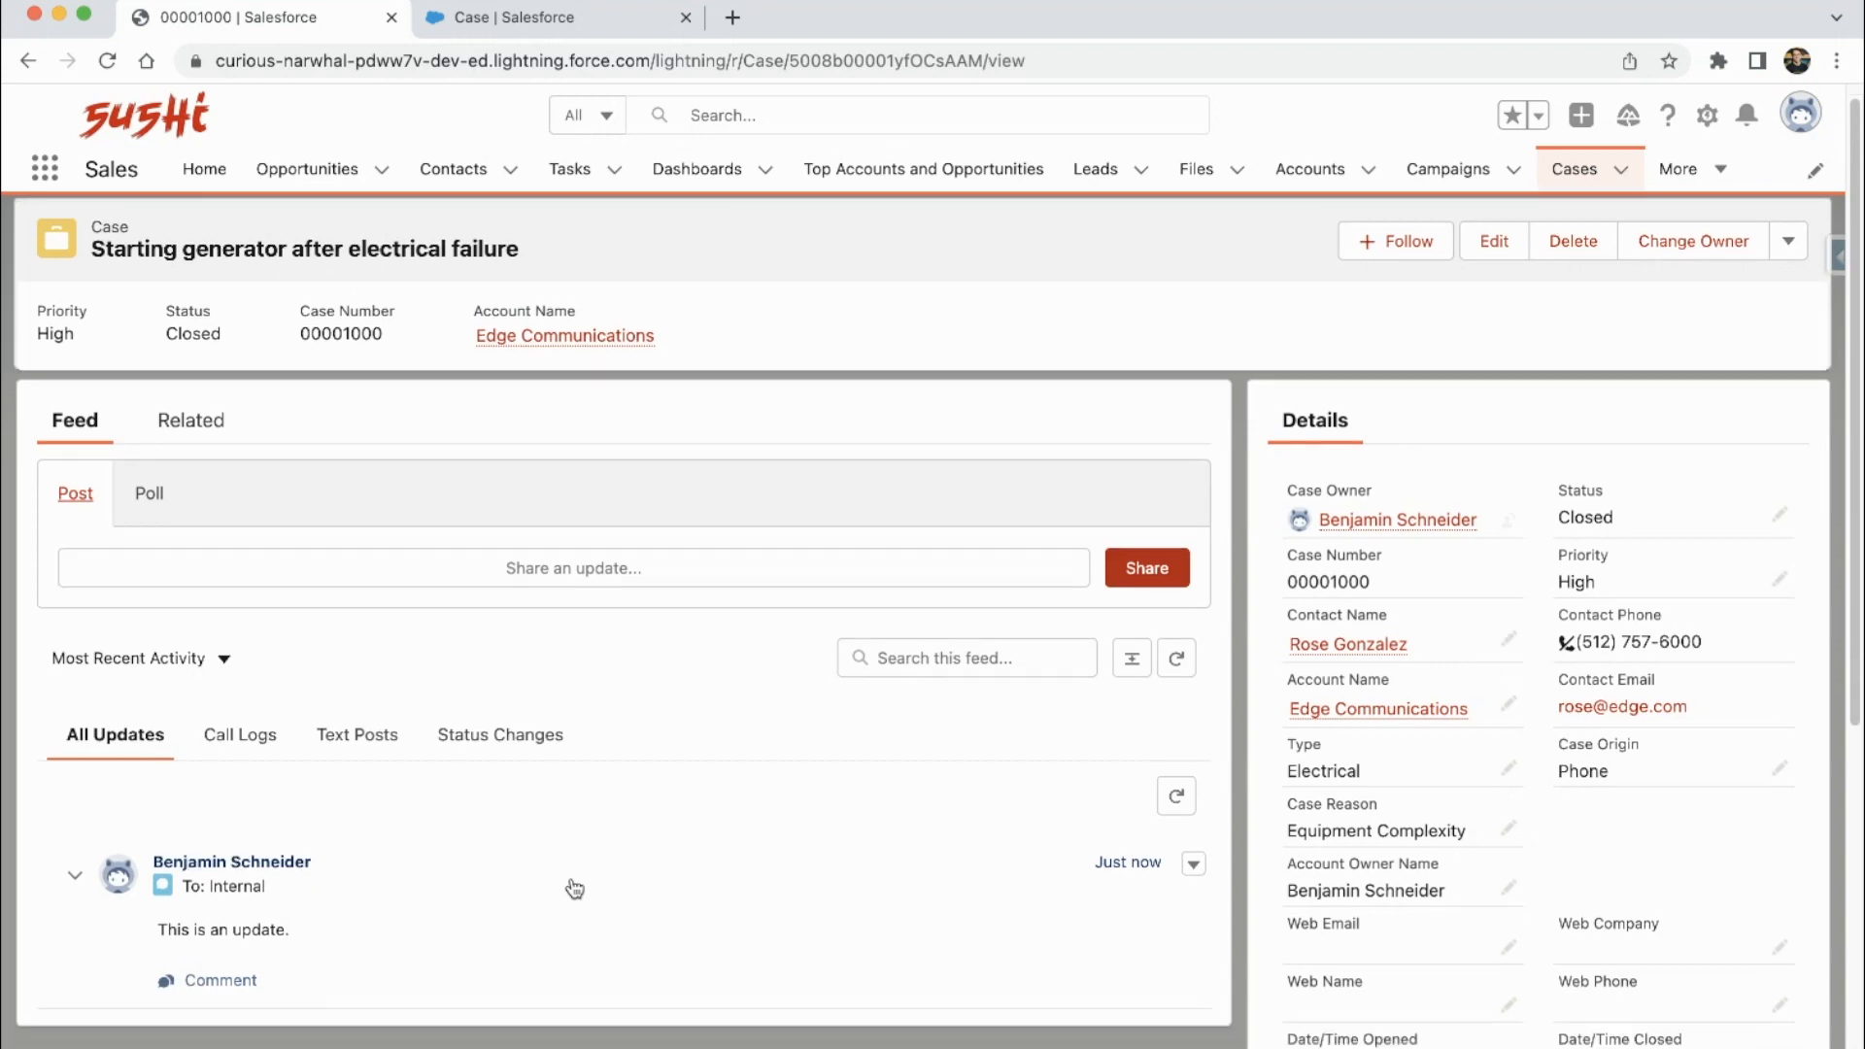
pyautogui.click(356, 630)
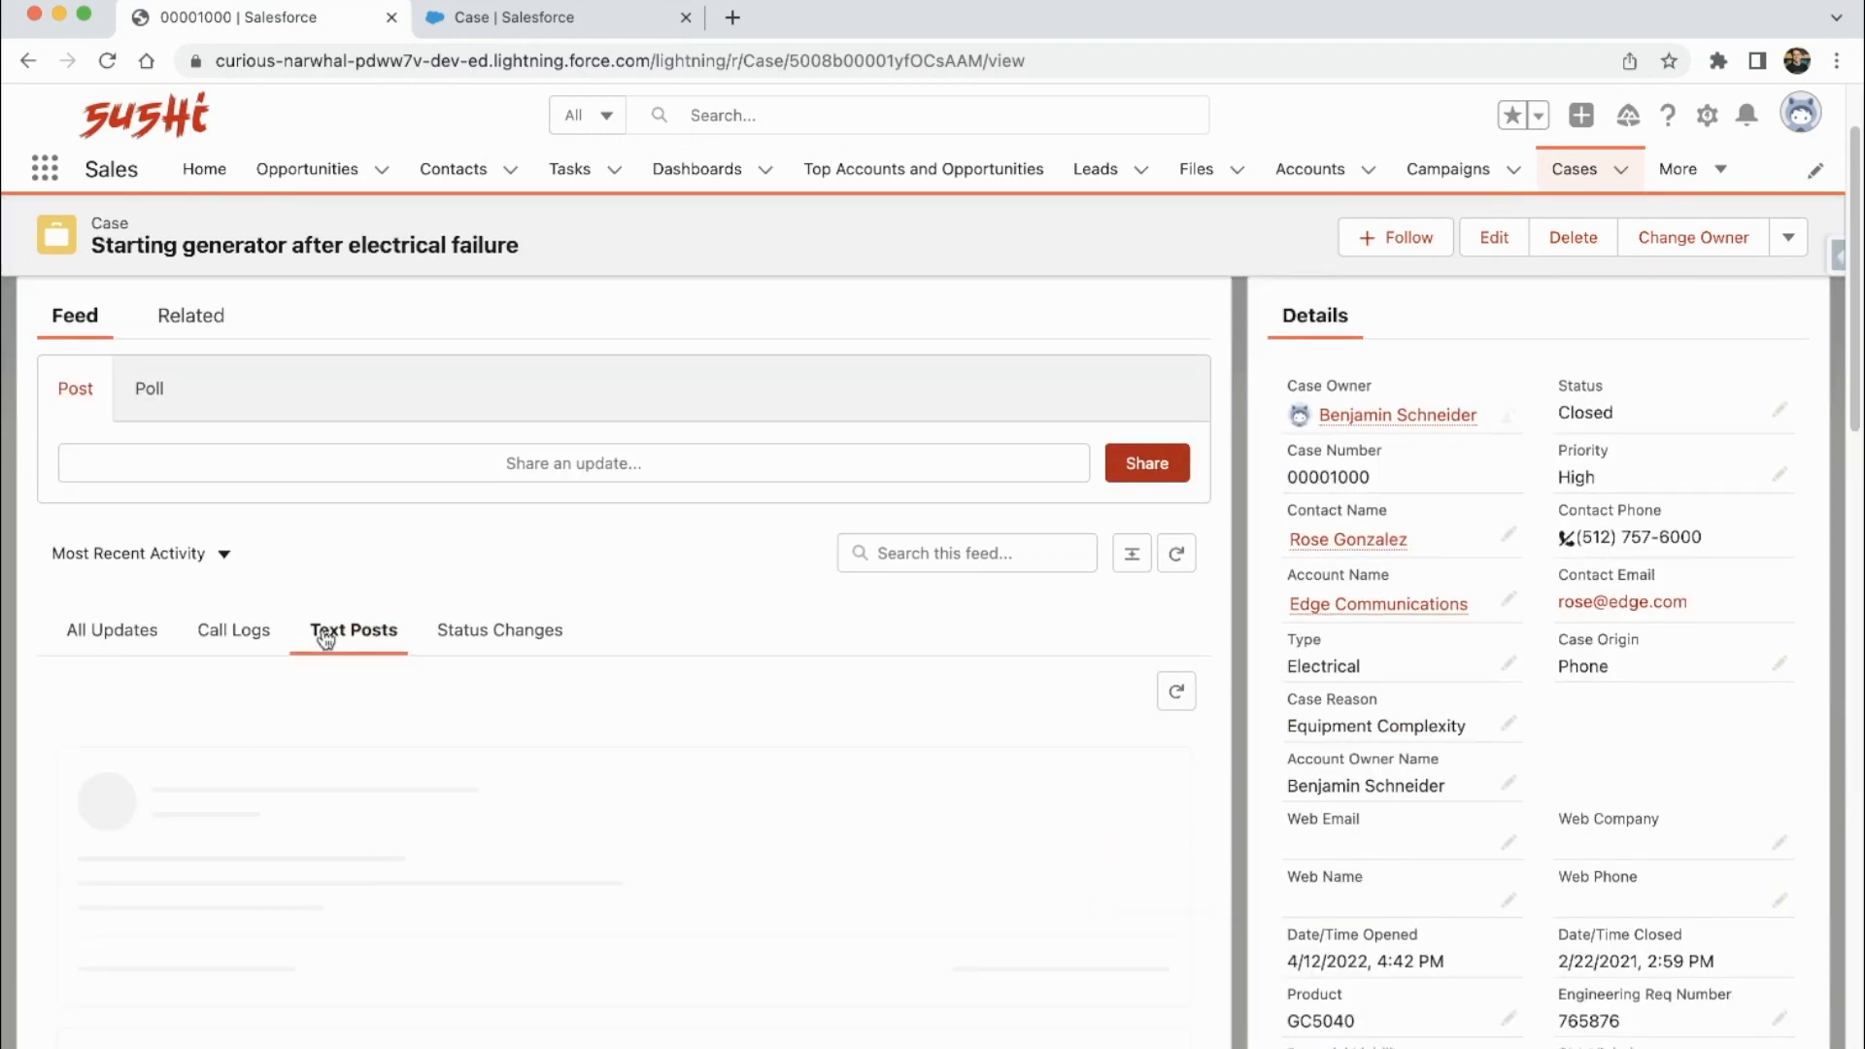
pyautogui.scroll(-1, 256, 843)
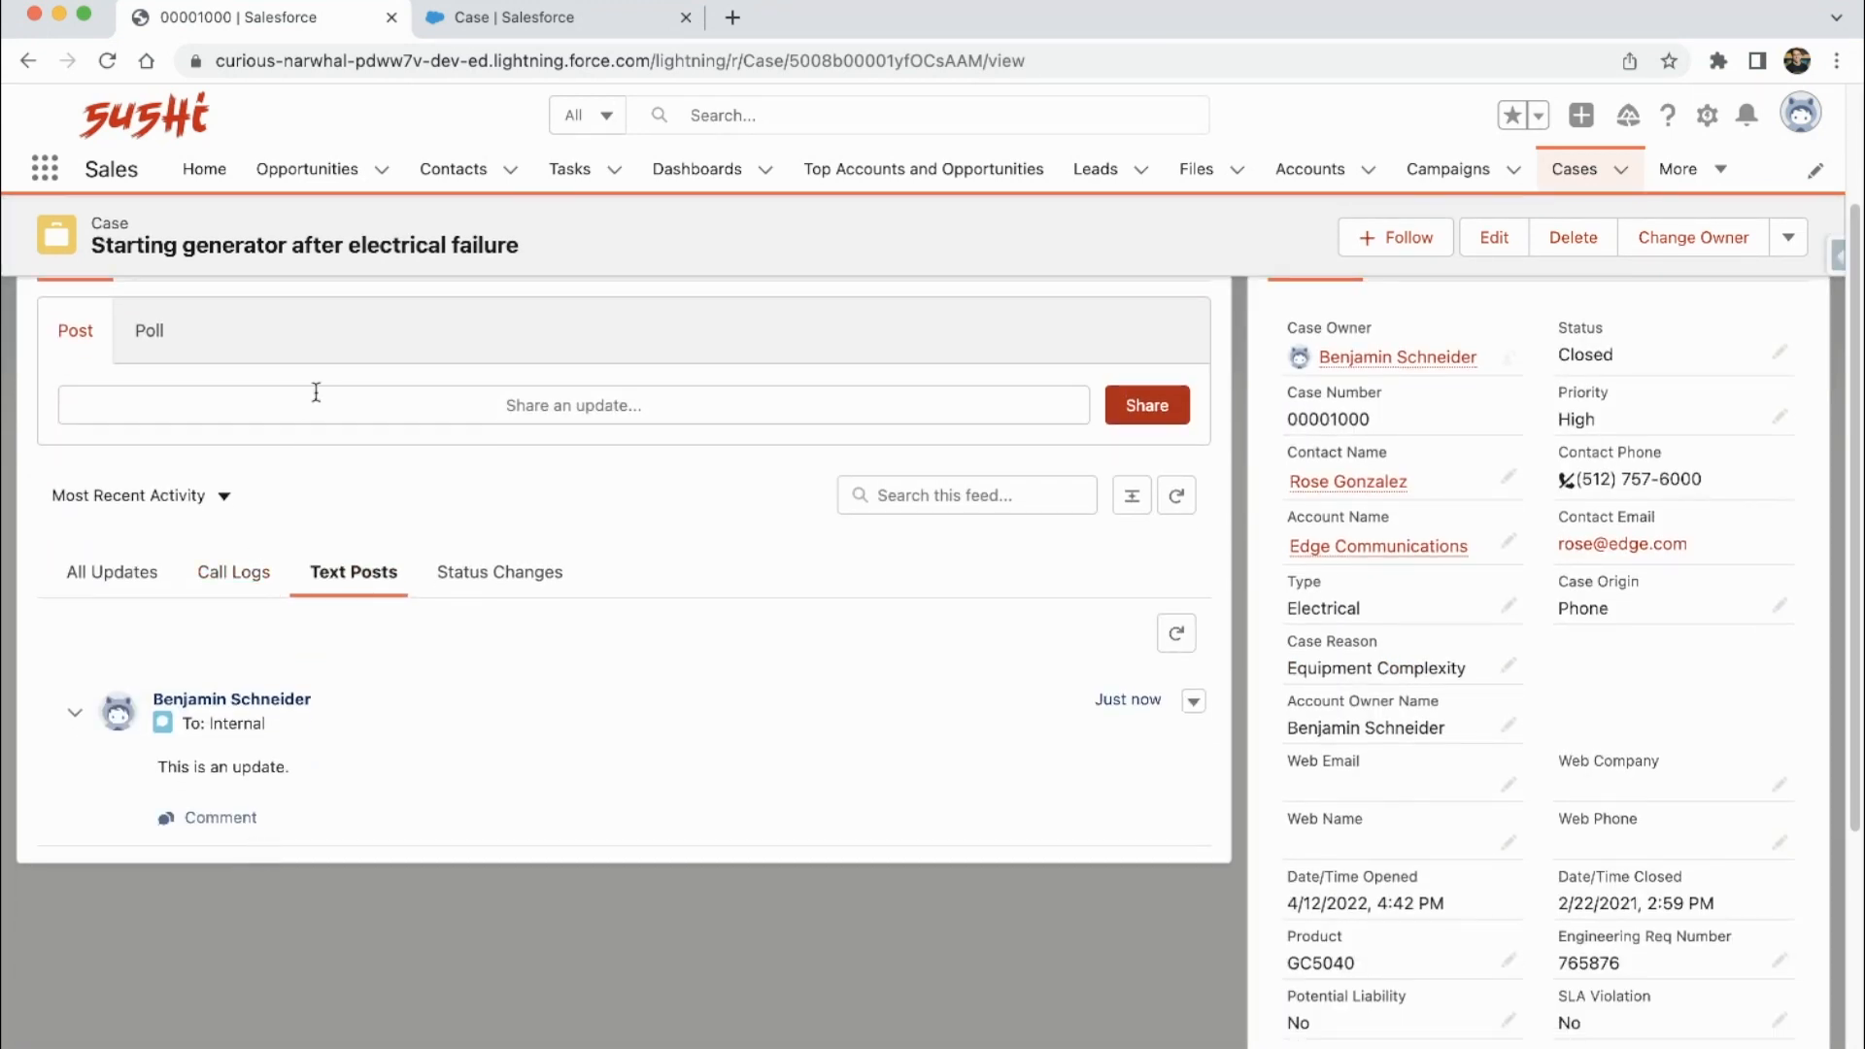
# - Go back to the contacts list and reopen the contact linked to Edge Communications
pyautogui.click(453, 171)
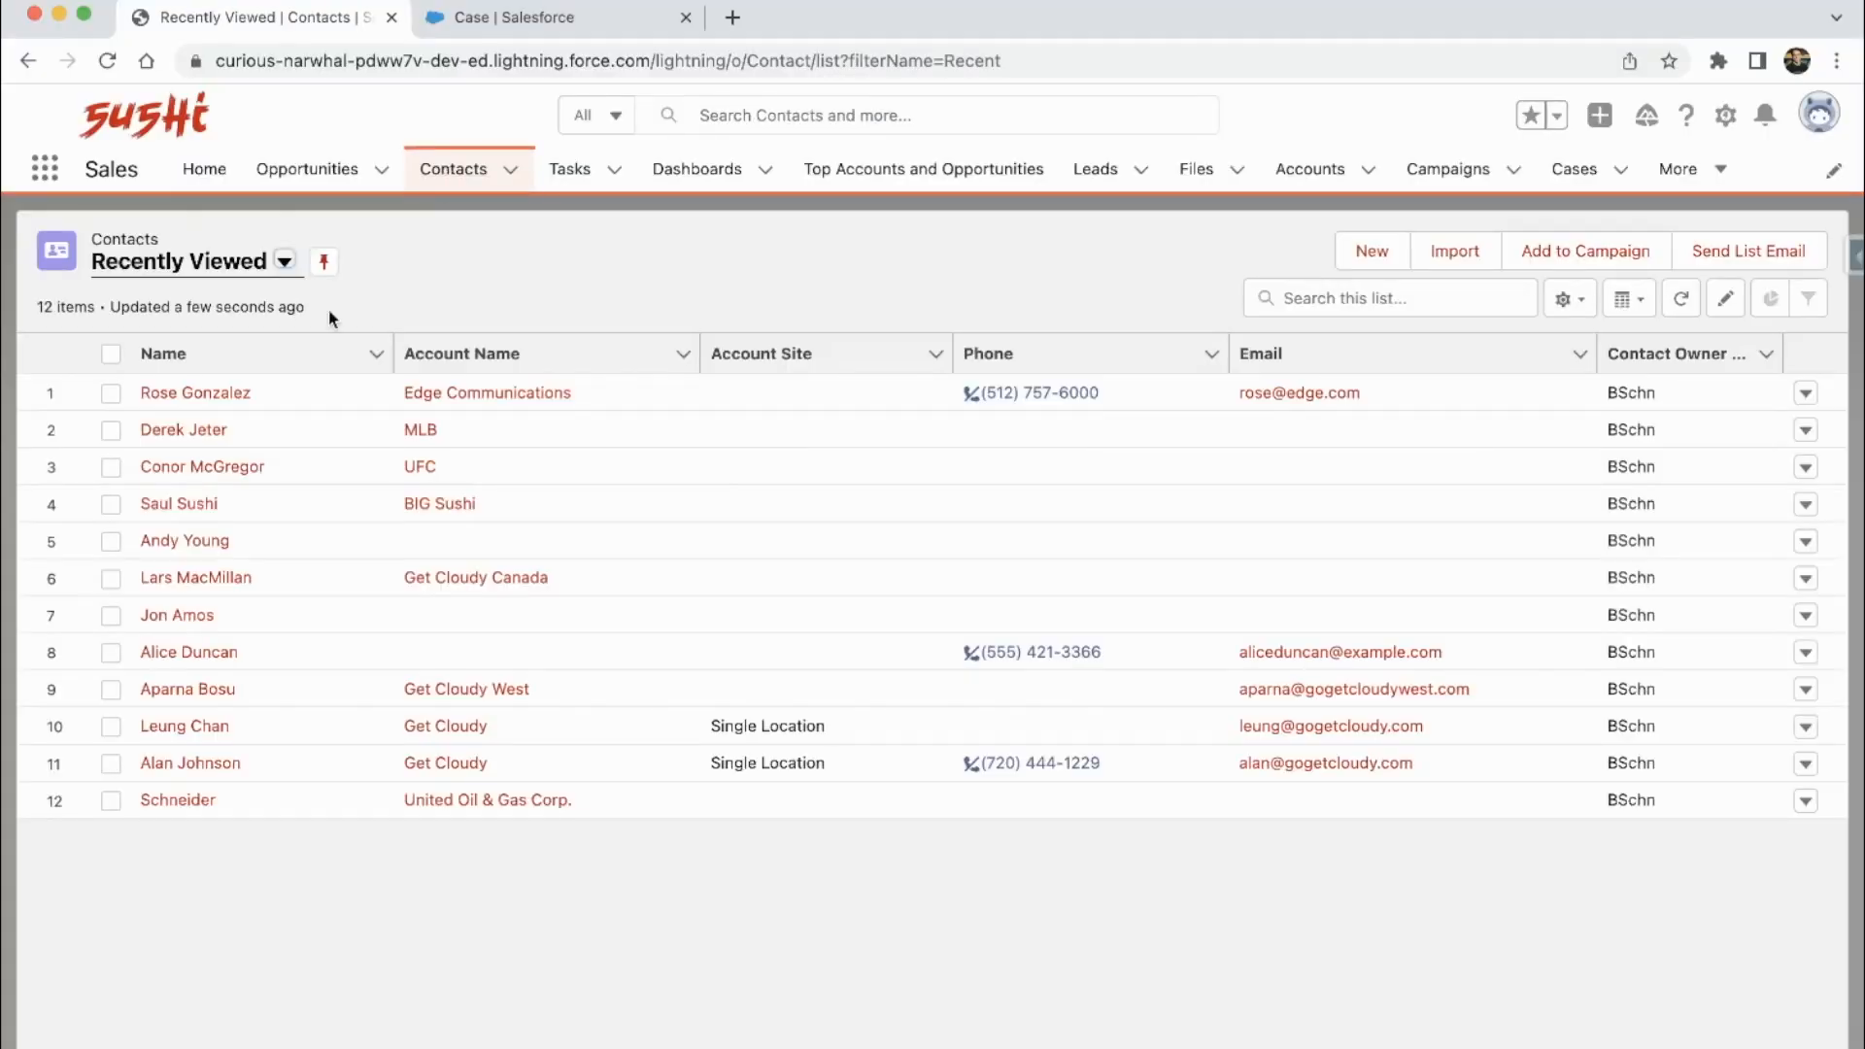
pyautogui.click(228, 393)
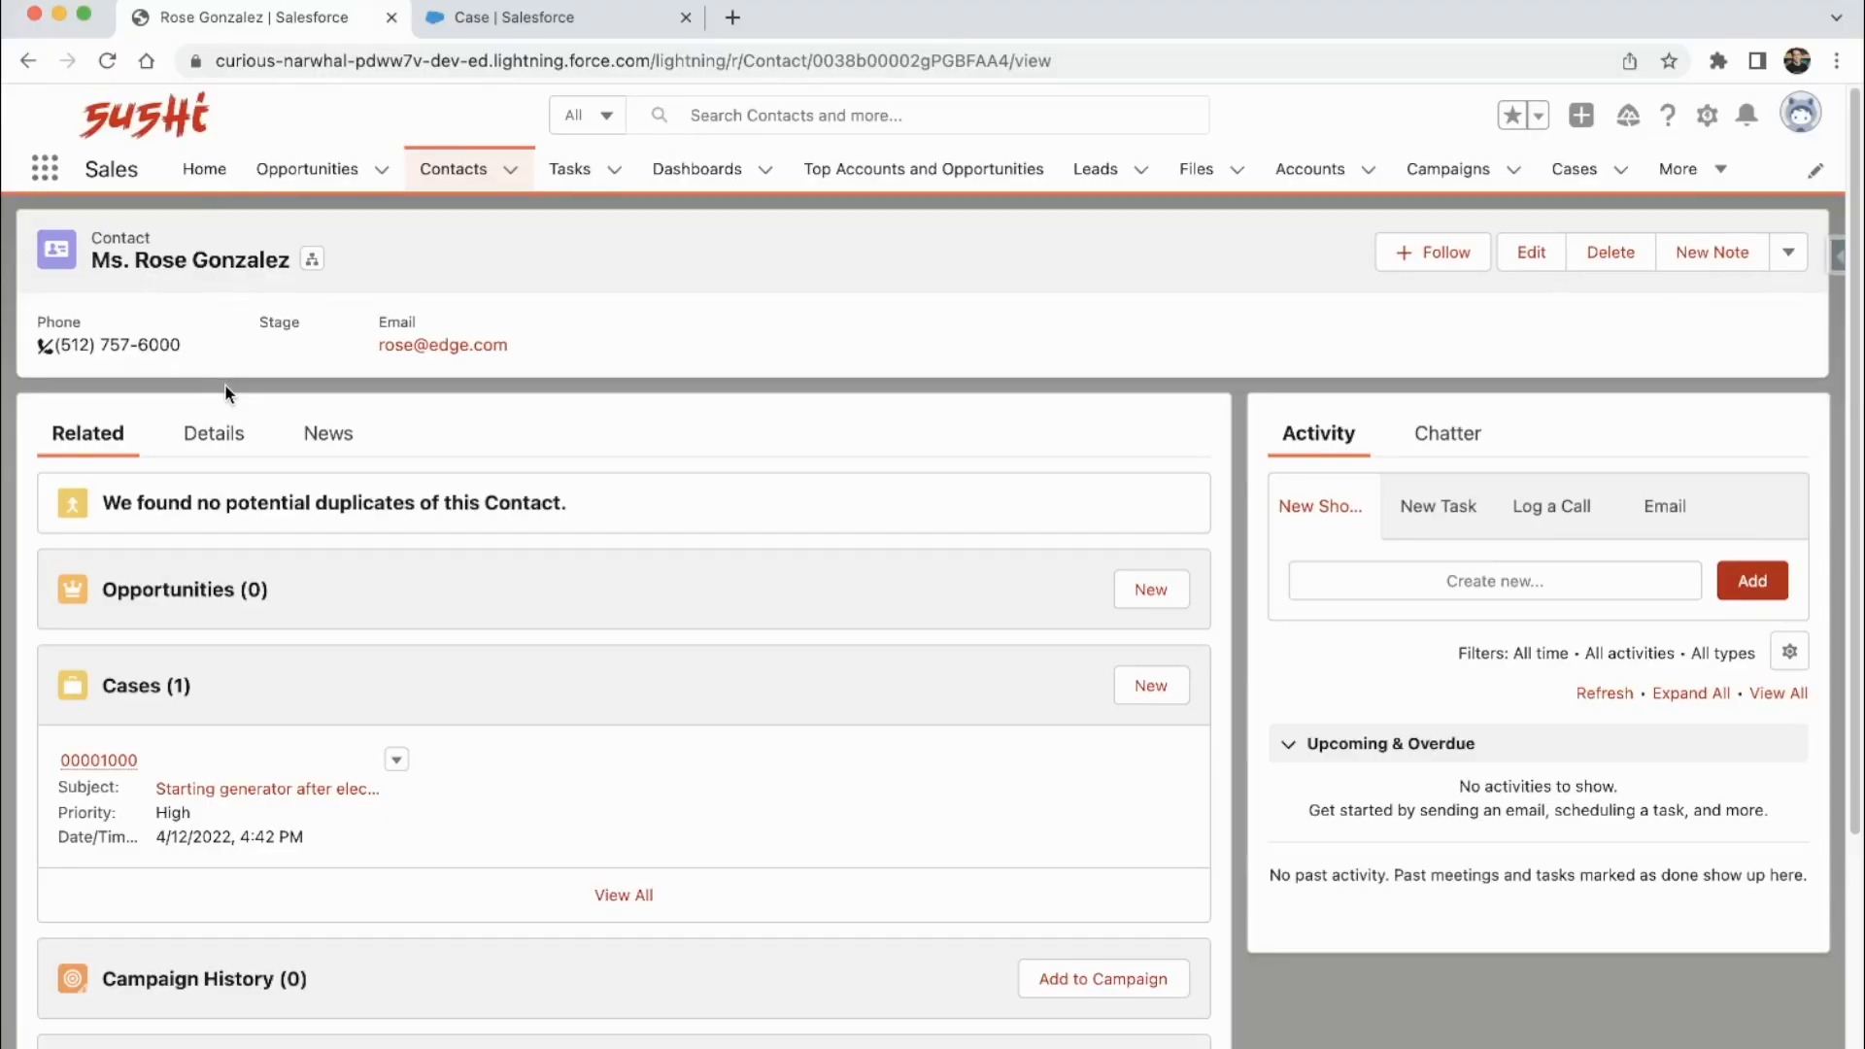